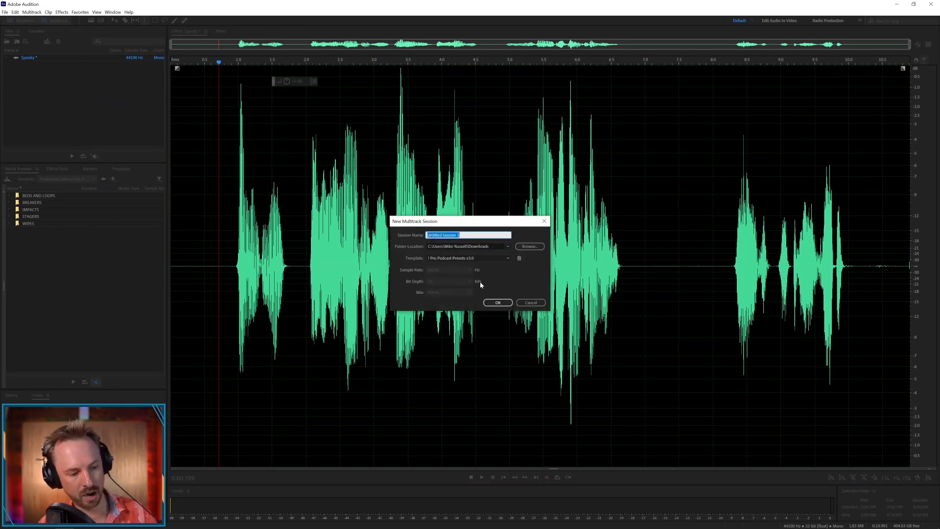
Step: Create a new multitrack session named Spooky with the template set to None
text(Spooky)
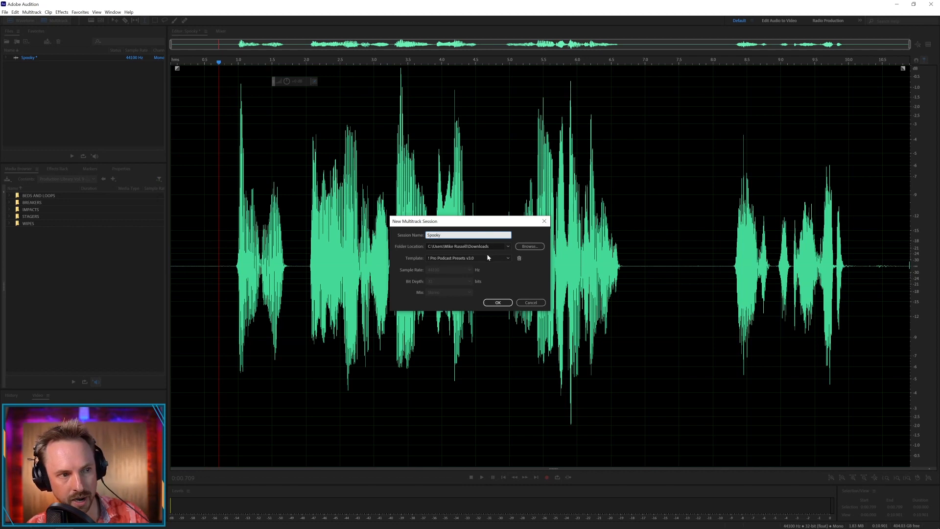
click(488, 256)
click(489, 280)
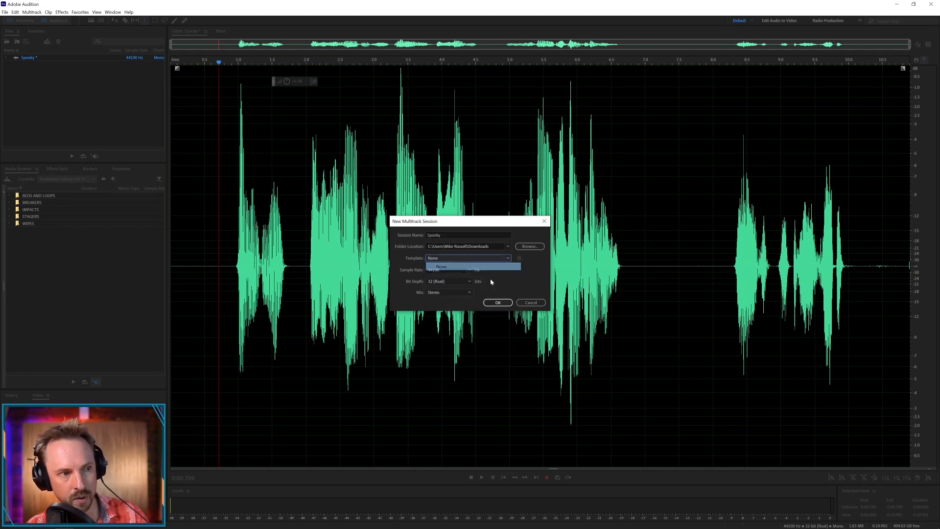
click(498, 302)
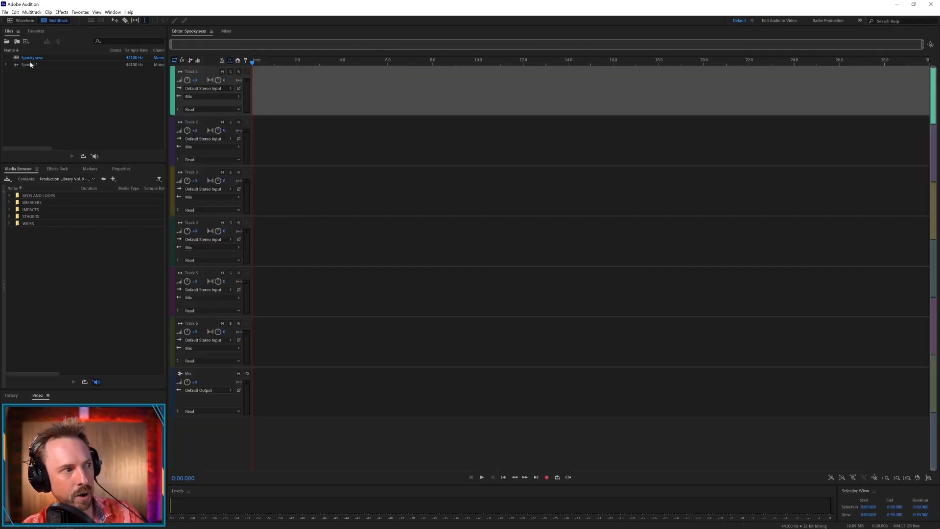
Step: Place the Spooky recording at the start of Track 1, then split off its last phrase and move it to about 19.6 s
drag(28, 65, 251, 77)
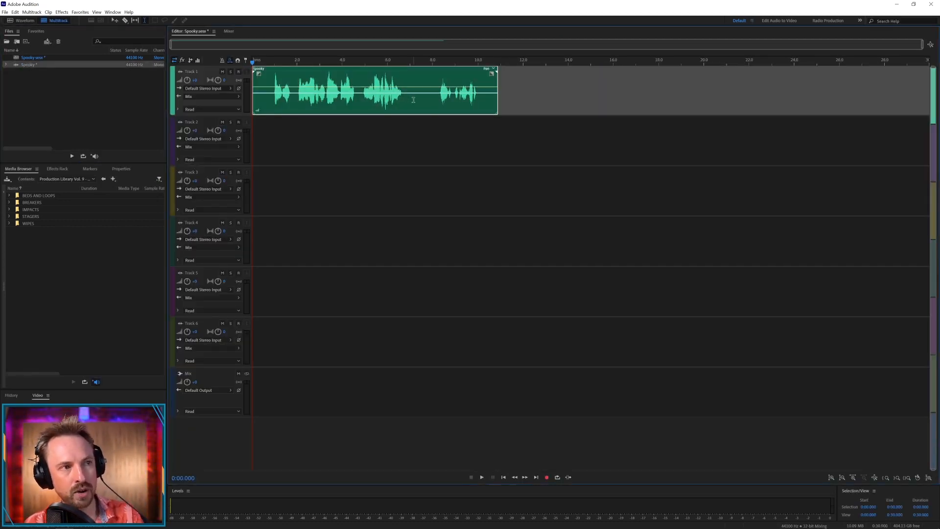
drag(413, 100, 715, 71)
key(Delete)
click(419, 139)
click(422, 93)
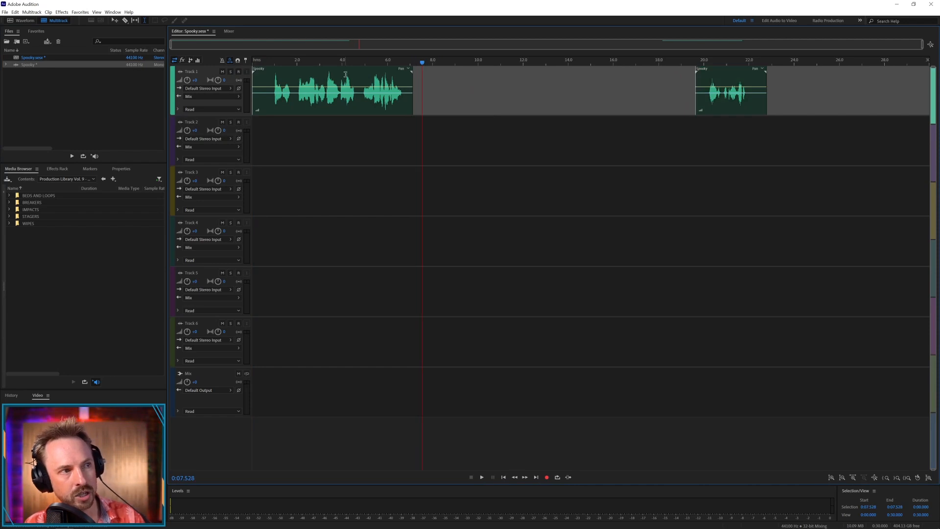
Step: Copy the first Spooky clip onto Track 2 directly beneath the original, and play both tracks together from about 0.67 s
drag(343, 72, 324, 127)
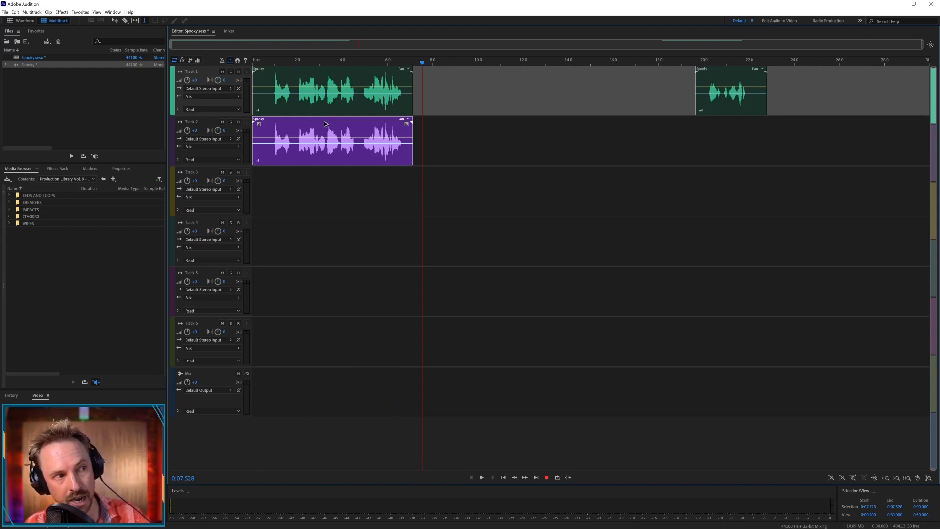
click(266, 77)
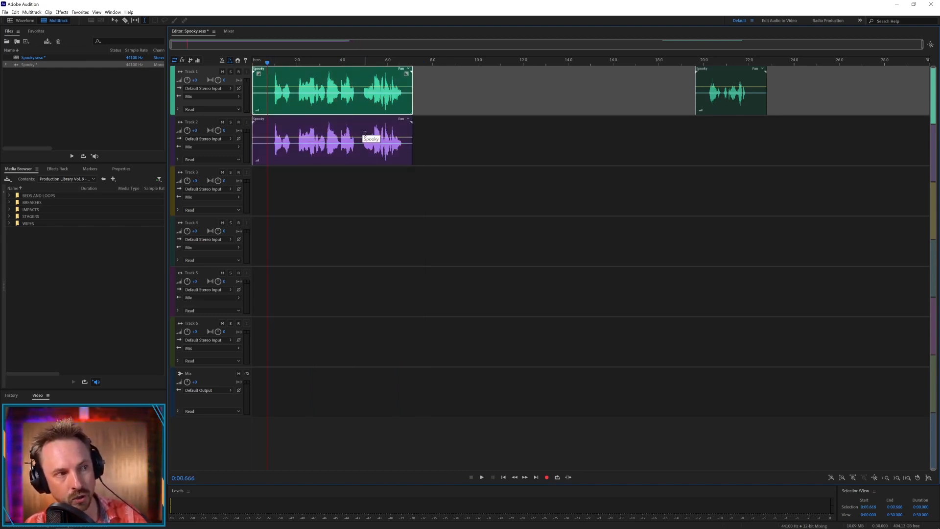
key(space)
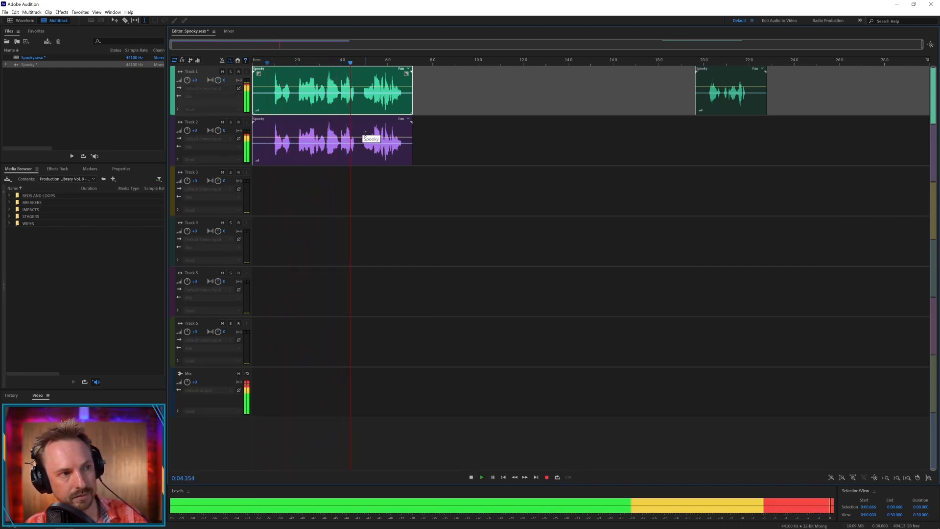
key(space)
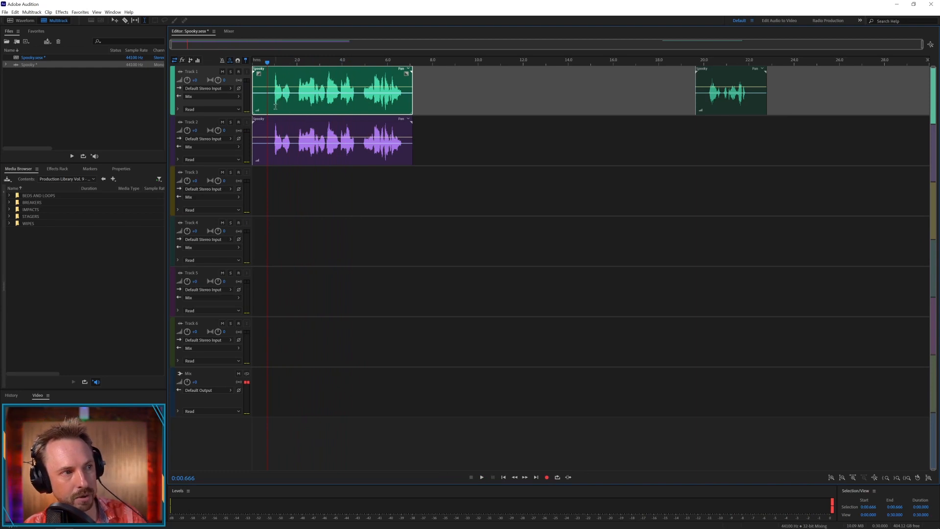
Step: Add a Pitch Shifter track effect to Track 1 at -5 semitones and play the mix to hear it
click(57, 169)
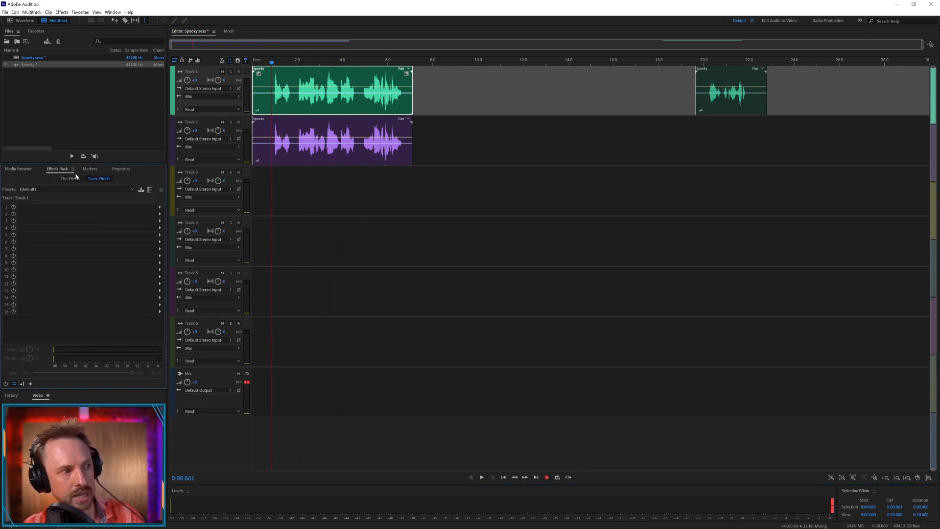
click(159, 207)
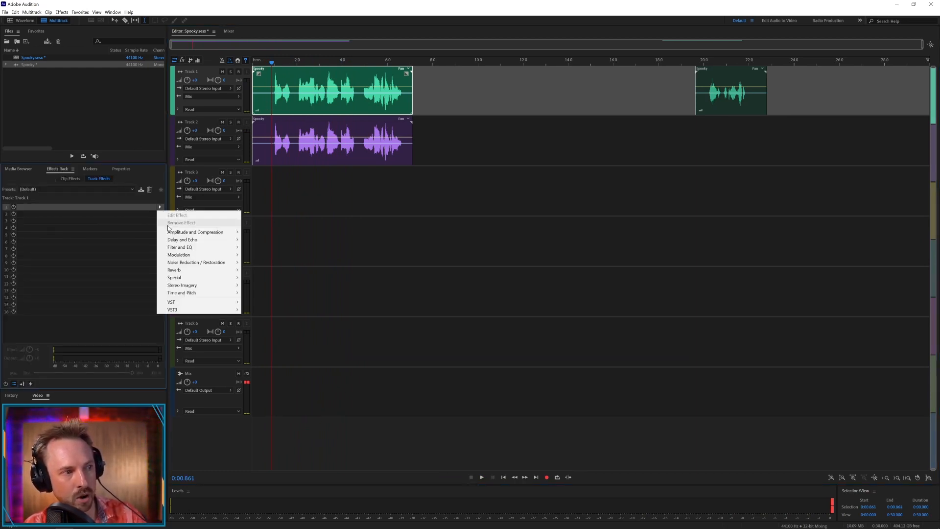
mouse_move(207, 293)
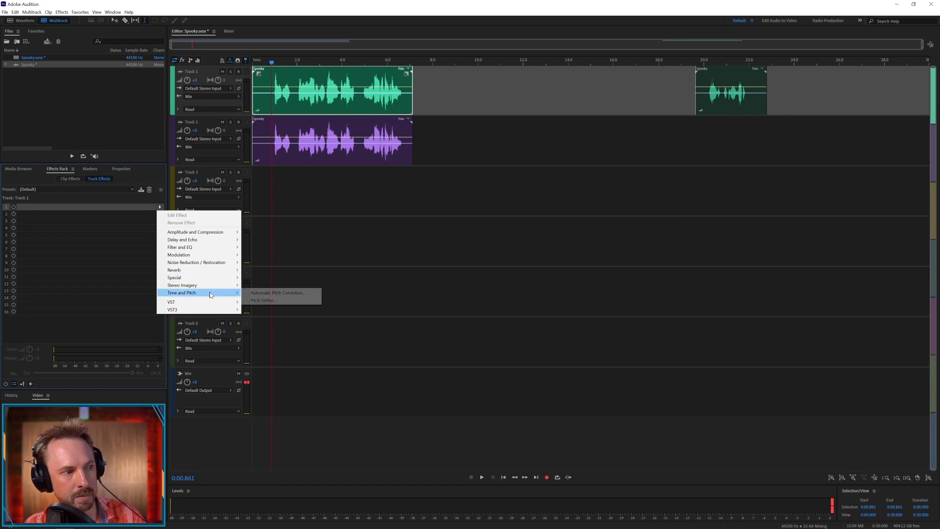
click(267, 299)
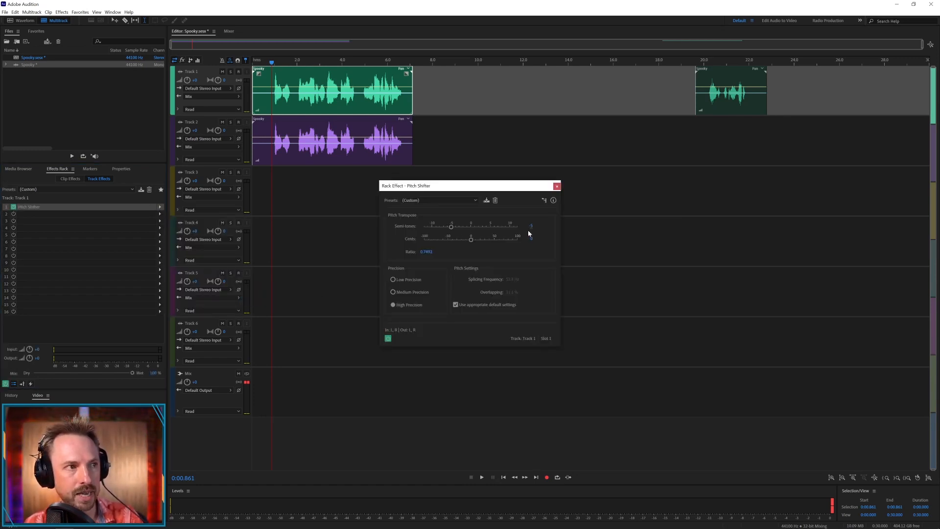
key(space)
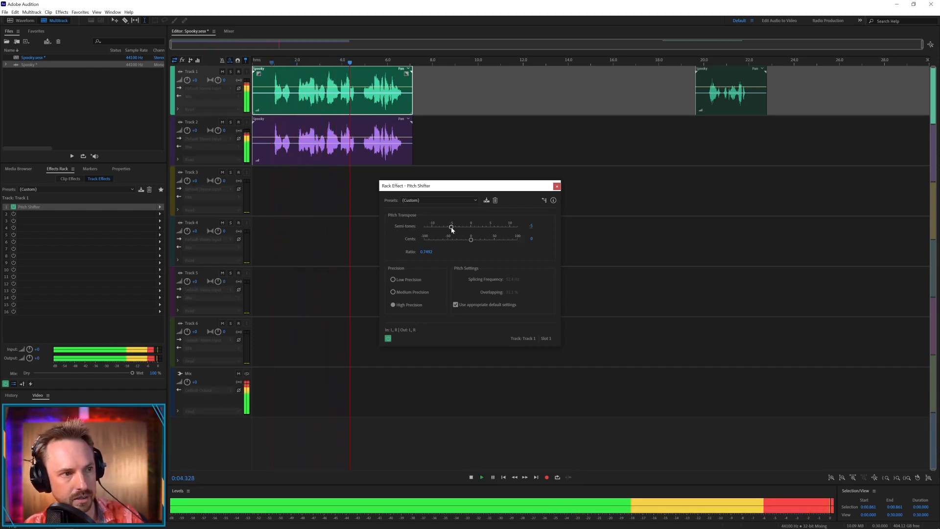
key(space)
click(557, 186)
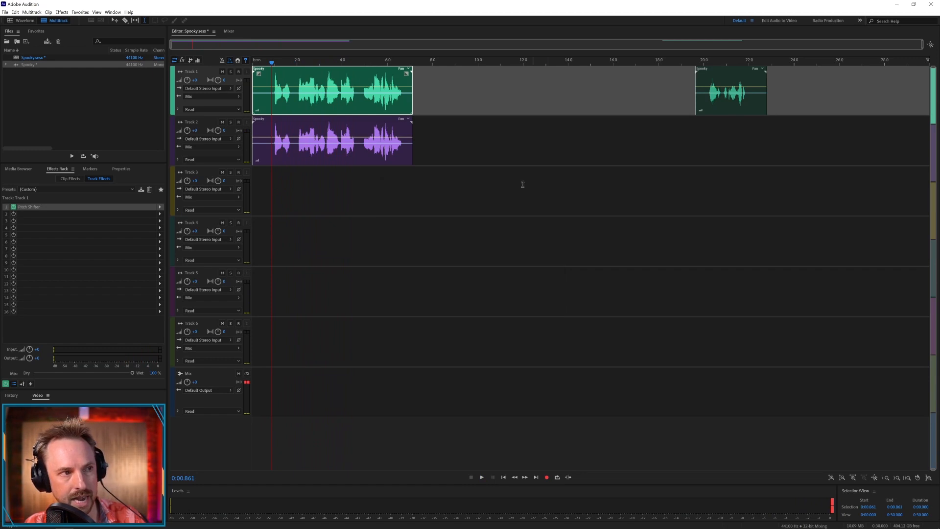
Step: Add a Pitch Shifter track effect to Track 2 at 5 semitones and play both tracks
click(273, 147)
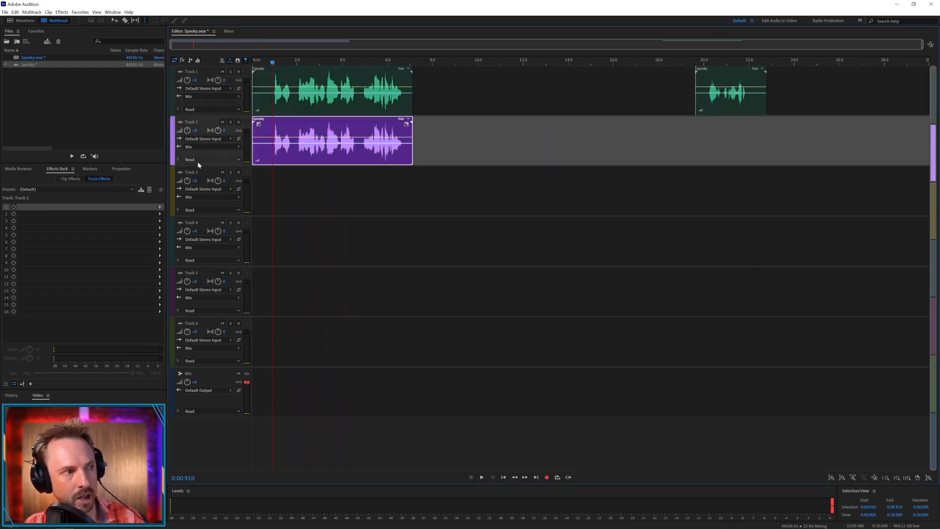
click(160, 207)
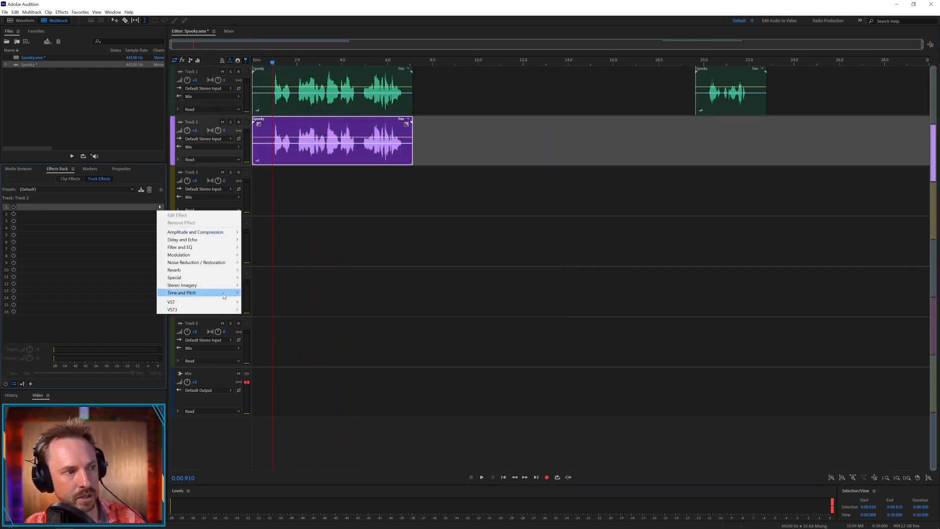
mouse_move(205, 292)
click(288, 301)
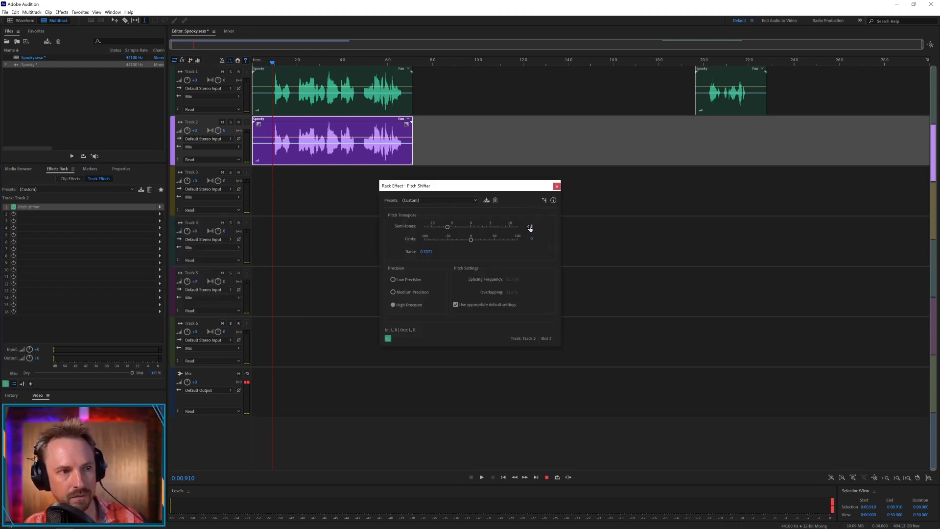
text(5)
key(Return)
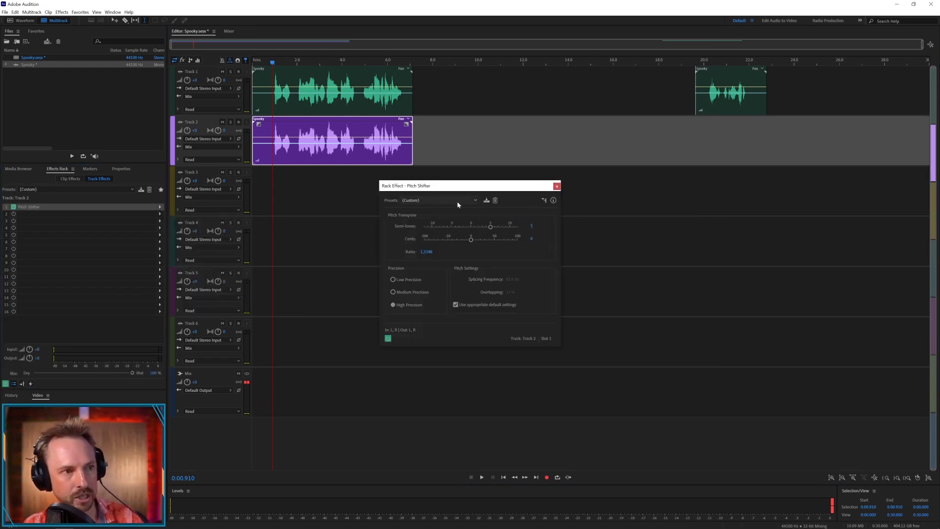
key(space)
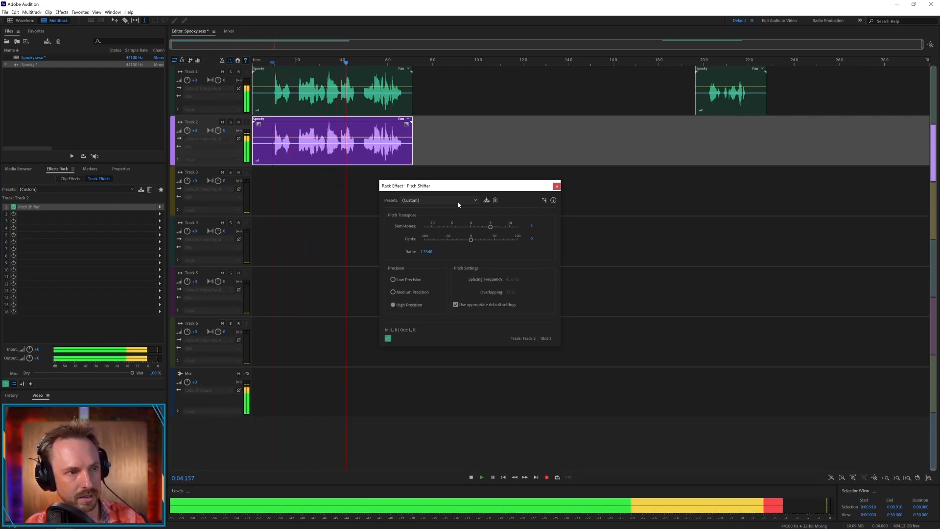
key(space)
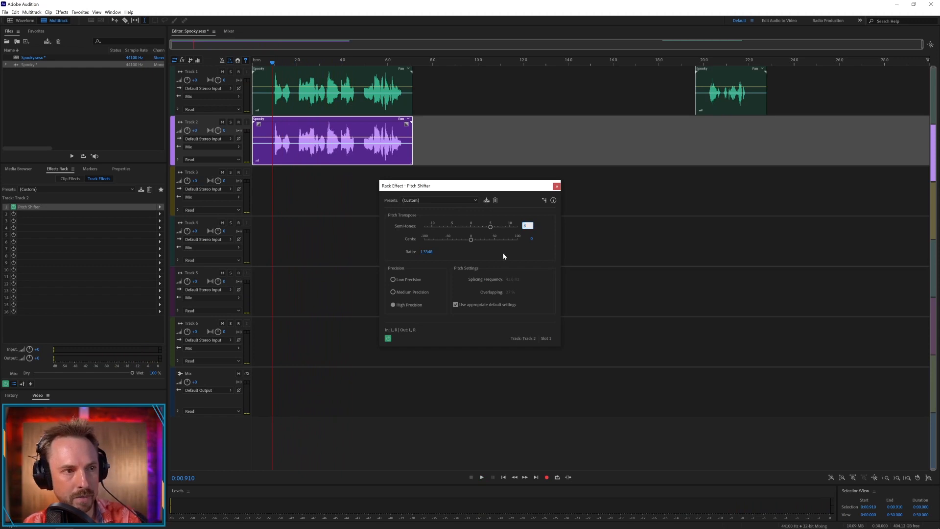
Step: Set the pitch shift to 3 semitones on Track 2 and -3 semitones on Track 1, and play the result
click(264, 95)
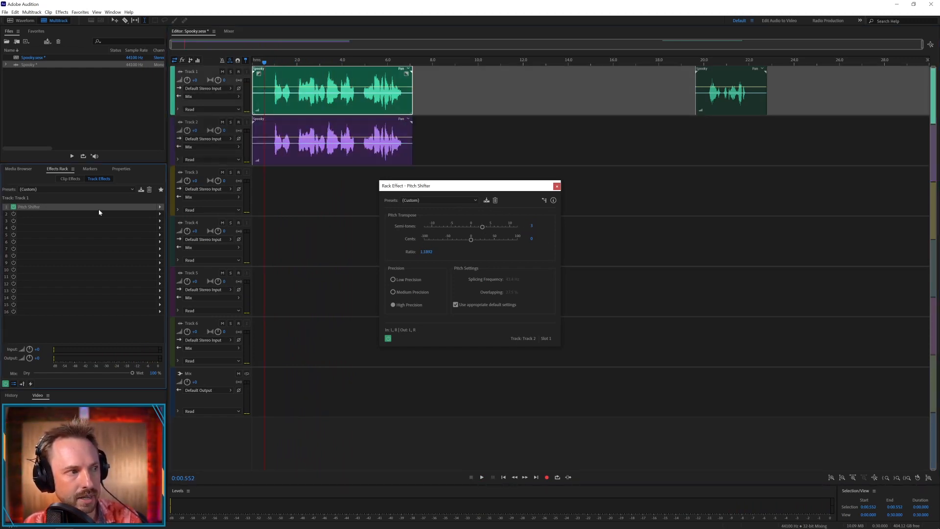
double_click(49, 207)
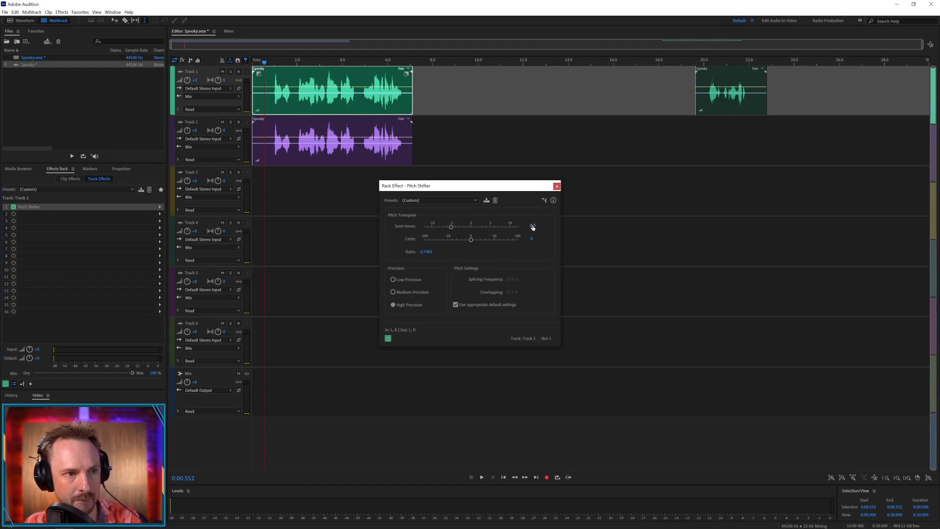
key(space)
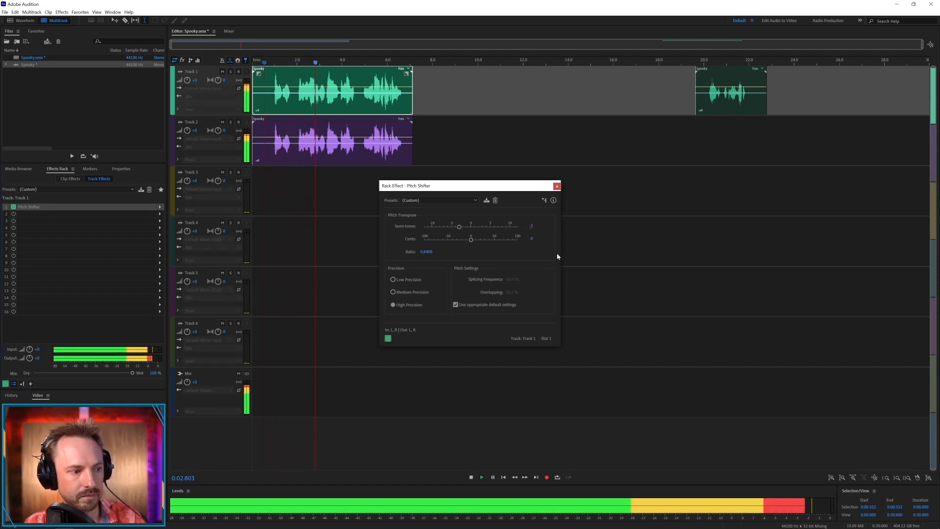
key(space)
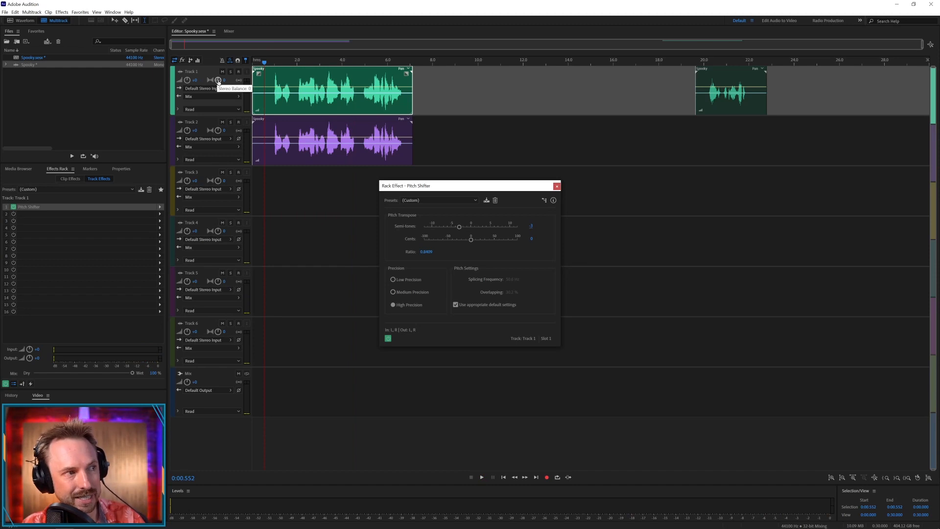
Step: Pan Track 1 to L15 and Track 2 to R20, play the mix, and close both Pitch Shifter windows
drag(219, 81, 201, 81)
drag(218, 131, 220, 131)
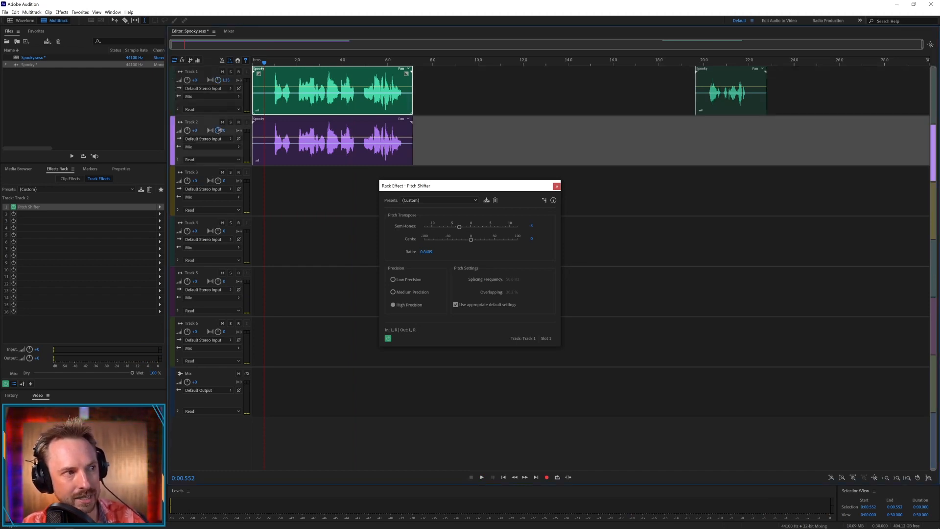
key(space)
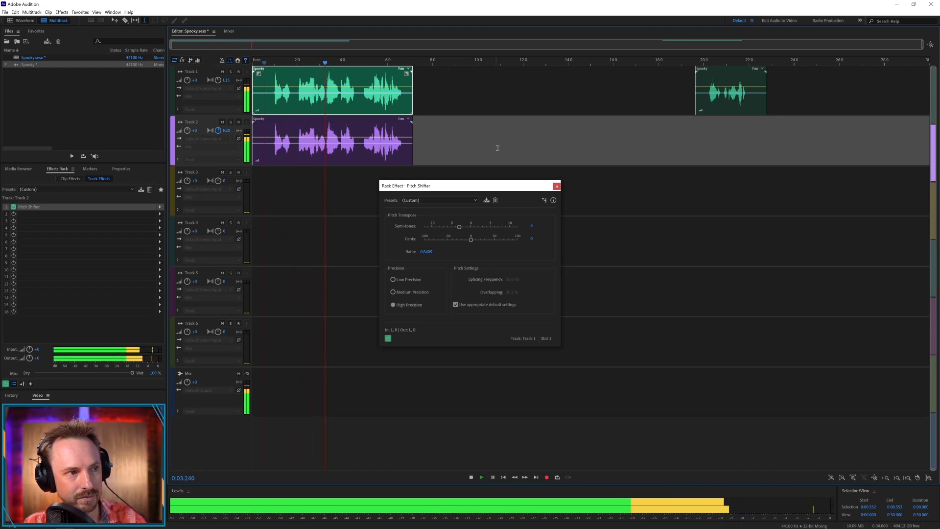
key(space)
click(558, 186)
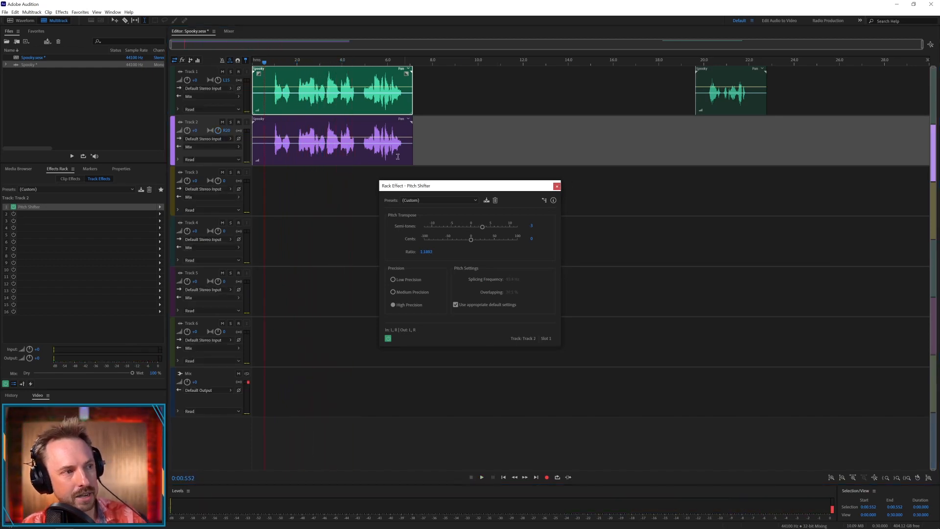
click(557, 187)
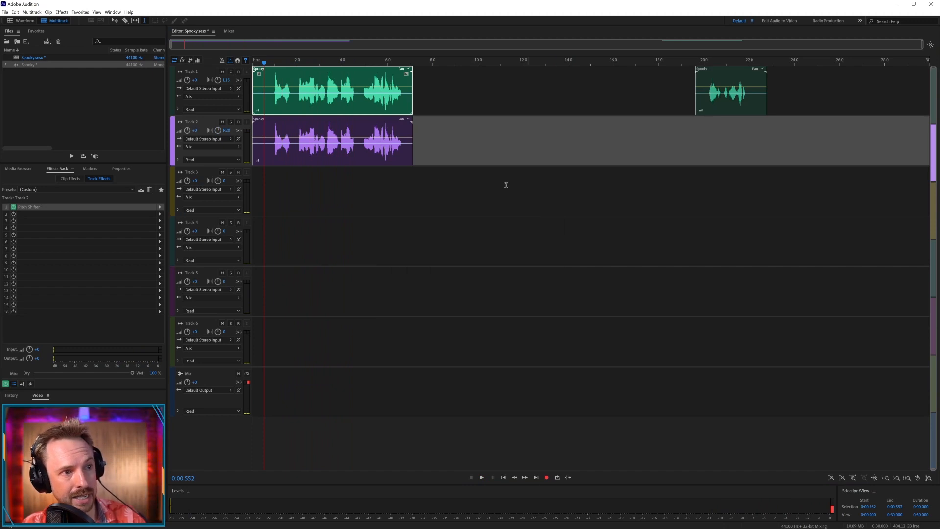
Step: Mute Track 2, set Track 1's stereo balance to 0, and listen to Track 1 alone
click(222, 122)
click(227, 79)
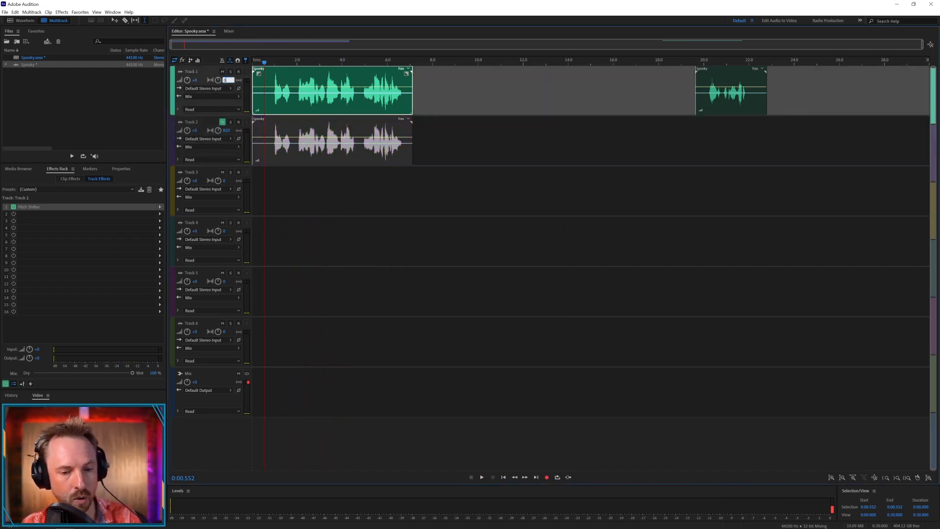
text(0)
key(Return)
key(space)
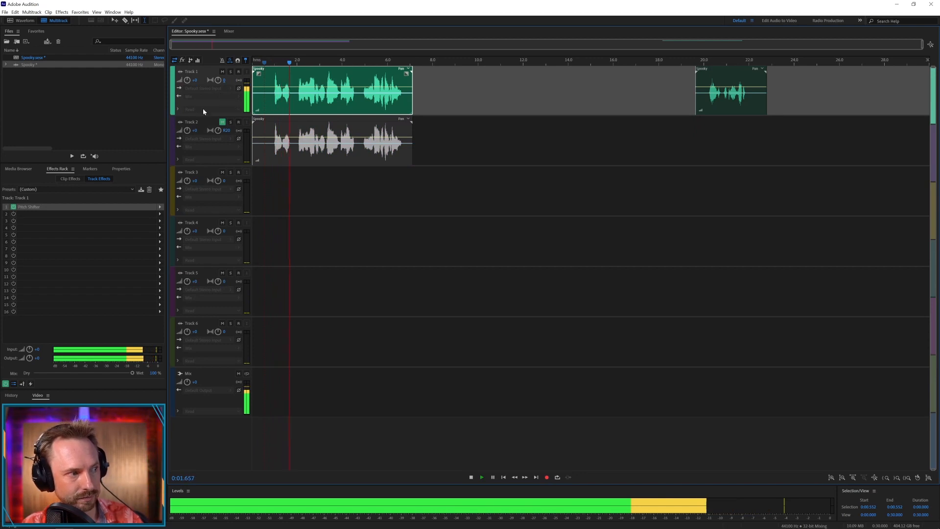
key(space)
Step: Set Track 1's Pitch Shifter to -5 semitones, preview the voice, and close the effect window
double_click(130, 208)
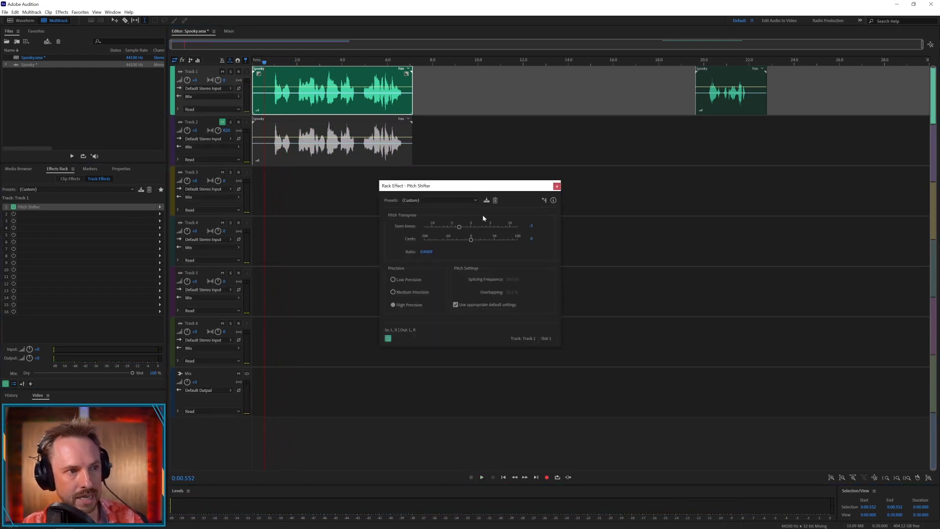
click(451, 226)
key(space)
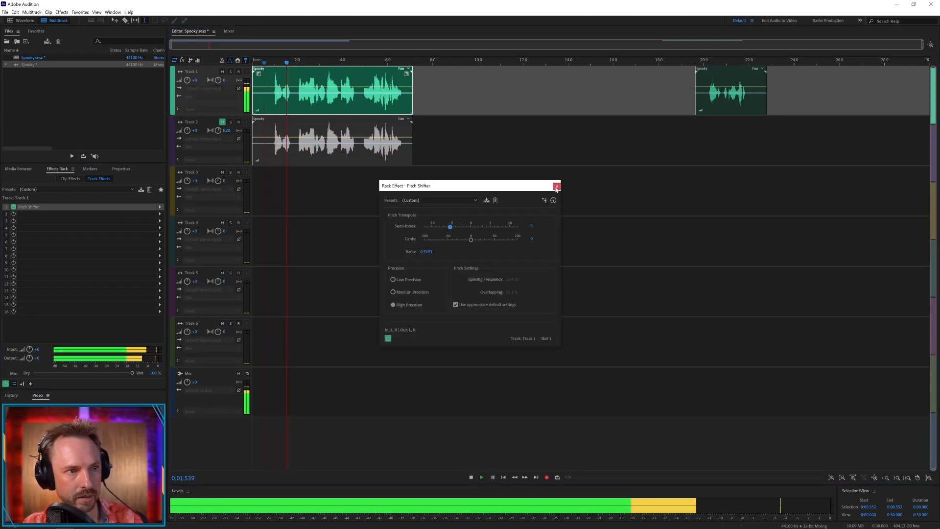
key(space)
click(557, 186)
Step: Add a Chorus effect to Track 1's second effect slot with the Project Nightmare preset and play the result
click(158, 216)
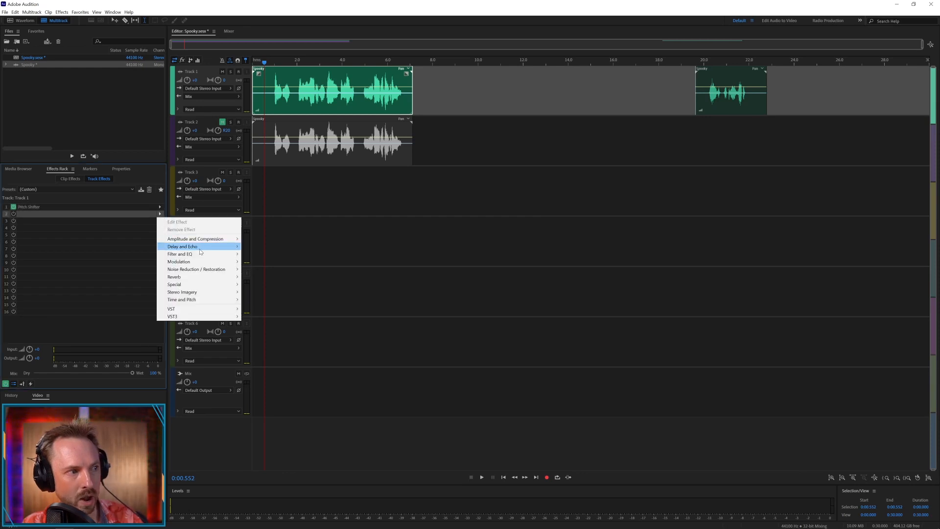
mouse_move(226, 261)
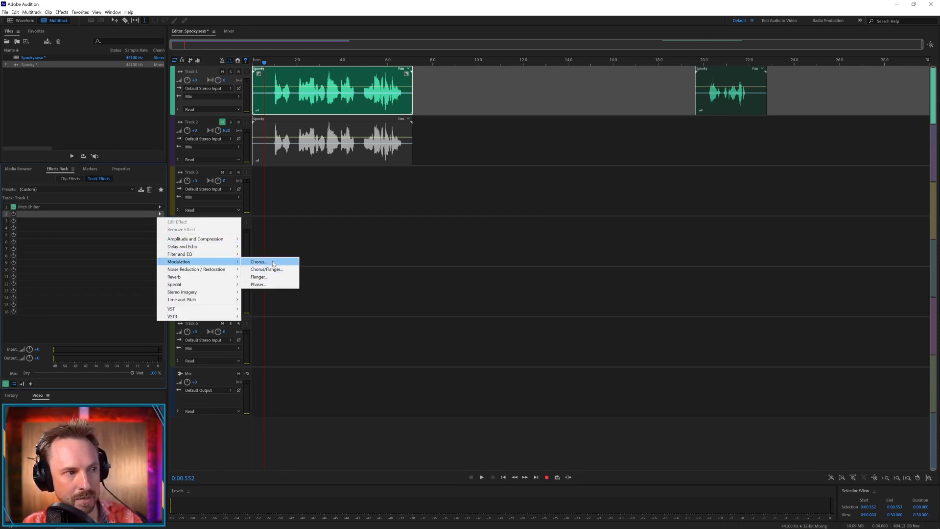
click(262, 262)
click(399, 205)
click(382, 273)
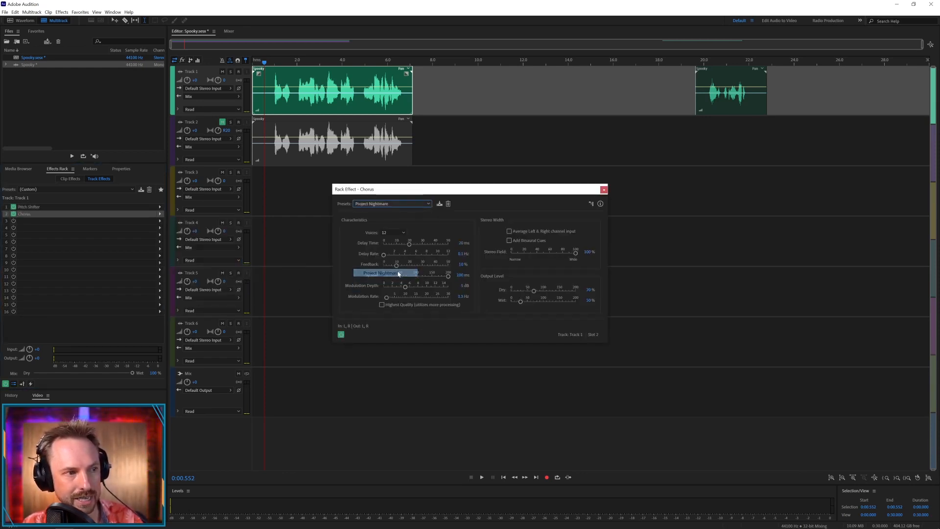
key(space)
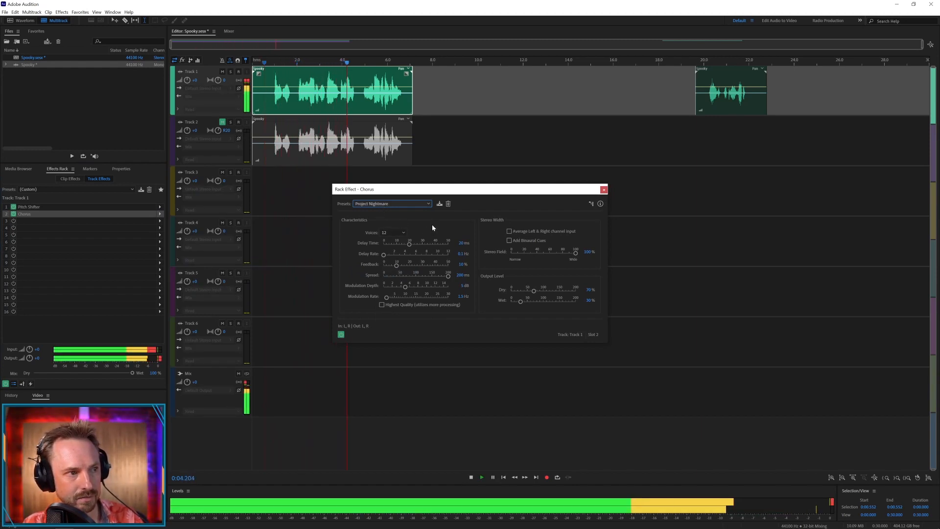
key(space)
Step: Try the Chaos Pits and Broken Stereo presets in the Chorus effect, previewing each one
click(394, 204)
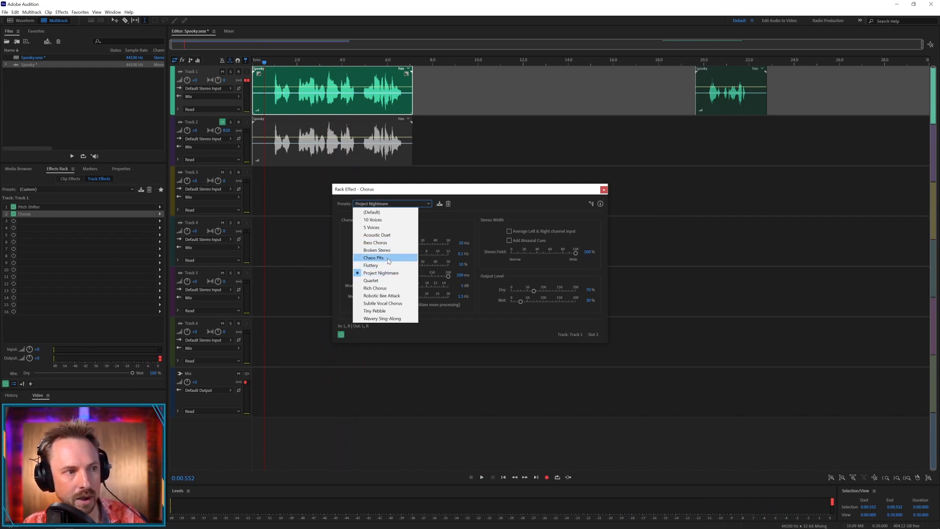
click(376, 257)
key(space)
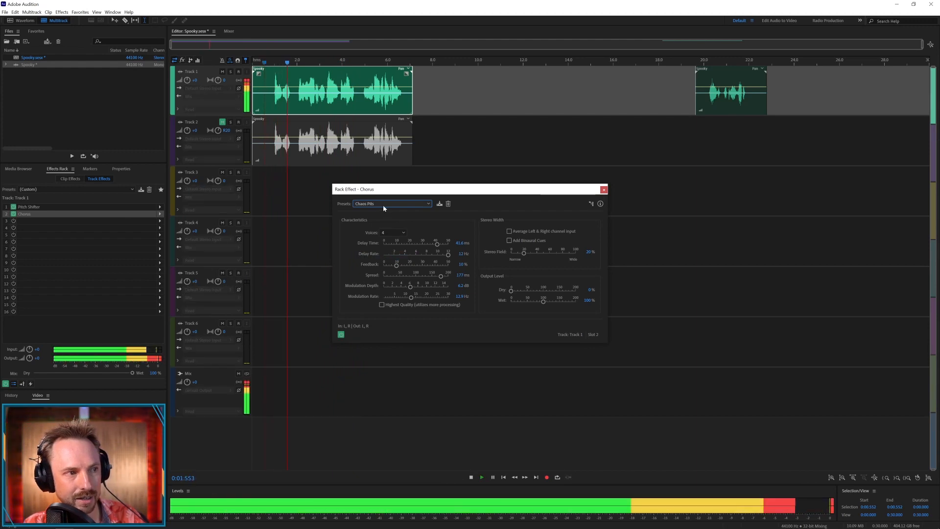
key(space)
click(383, 205)
click(379, 253)
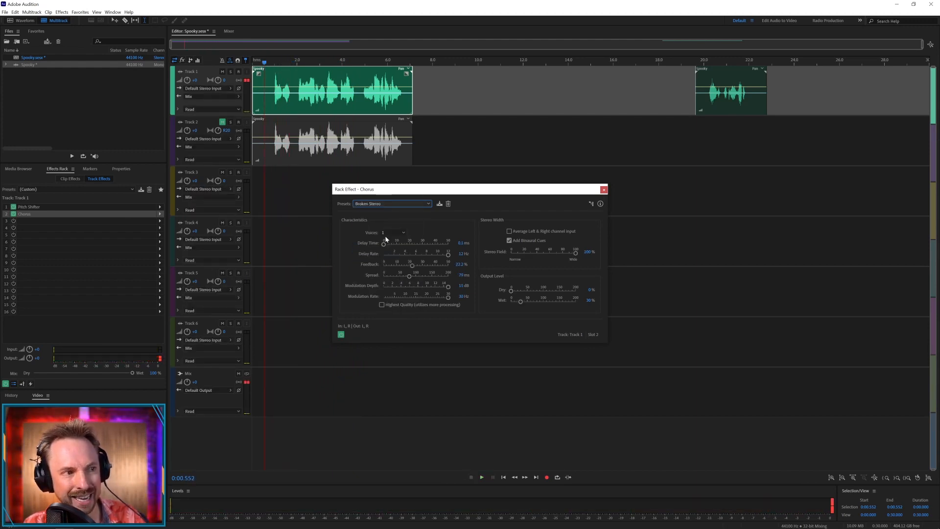
key(space)
key(space)
Step: Set the Chorus effect to the Bass Chorus preset, preview the voice, and close the effect window
click(386, 204)
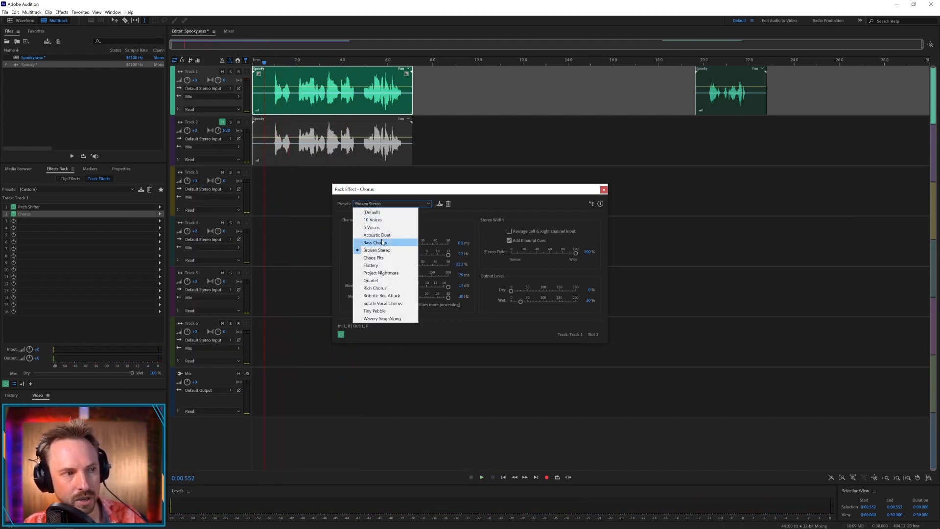
click(389, 242)
key(space)
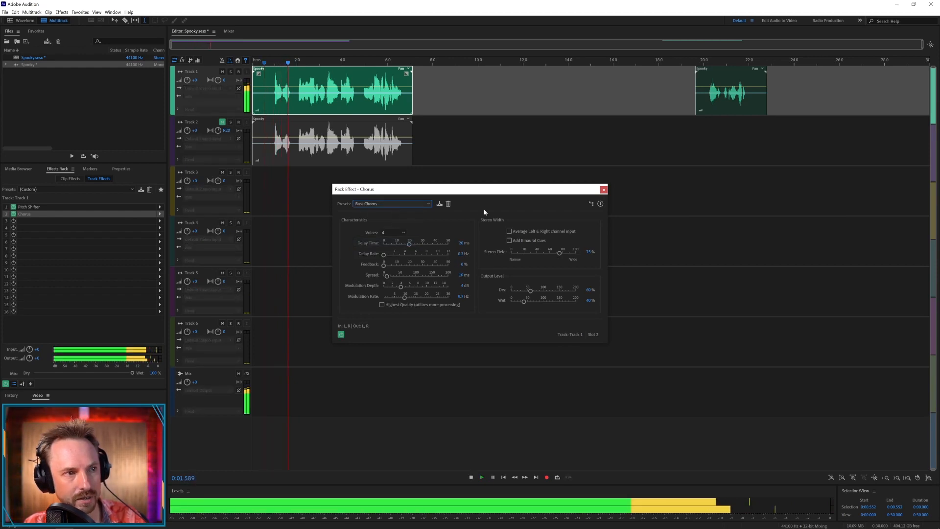
click(603, 190)
key(space)
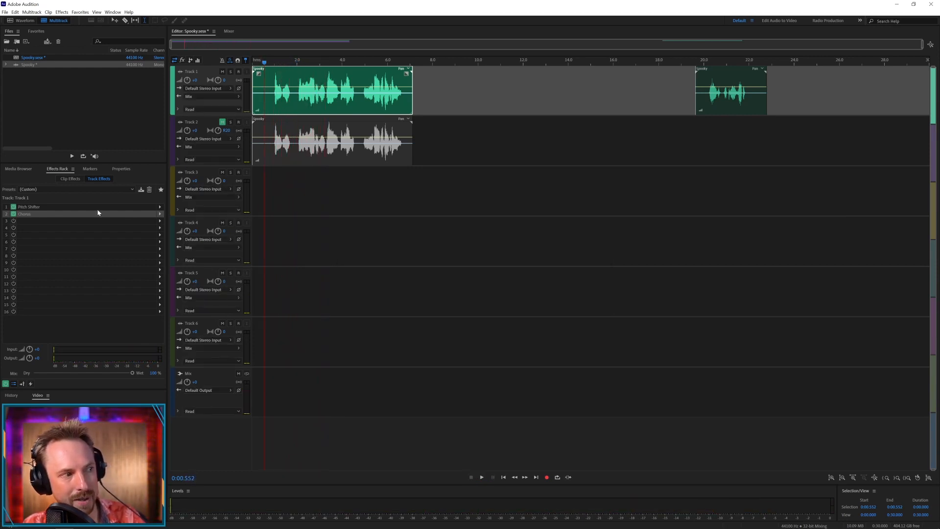
Step: Add Studio Reverb to Track 1's third slot with the Vocal Reverb (small) preset, set Wet to about 64%, and preview it
click(160, 221)
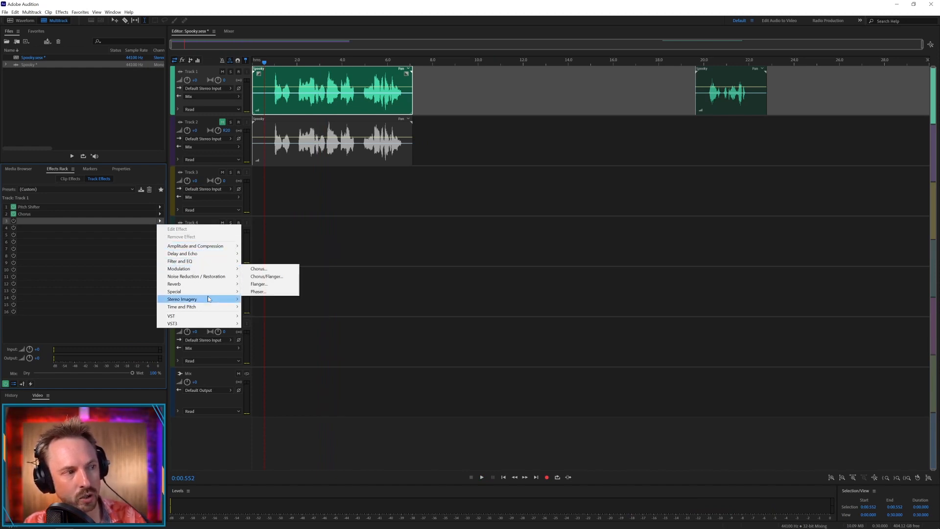
mouse_move(212, 293)
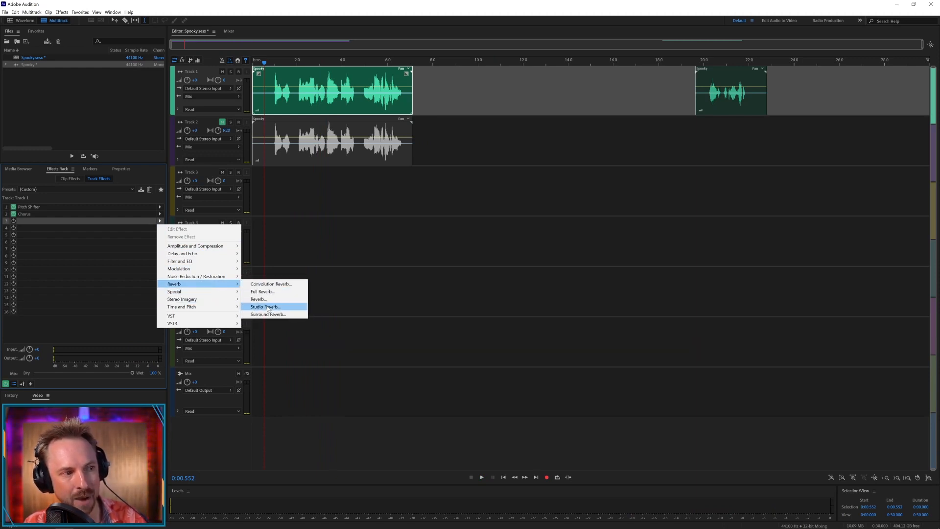
click(265, 307)
click(449, 189)
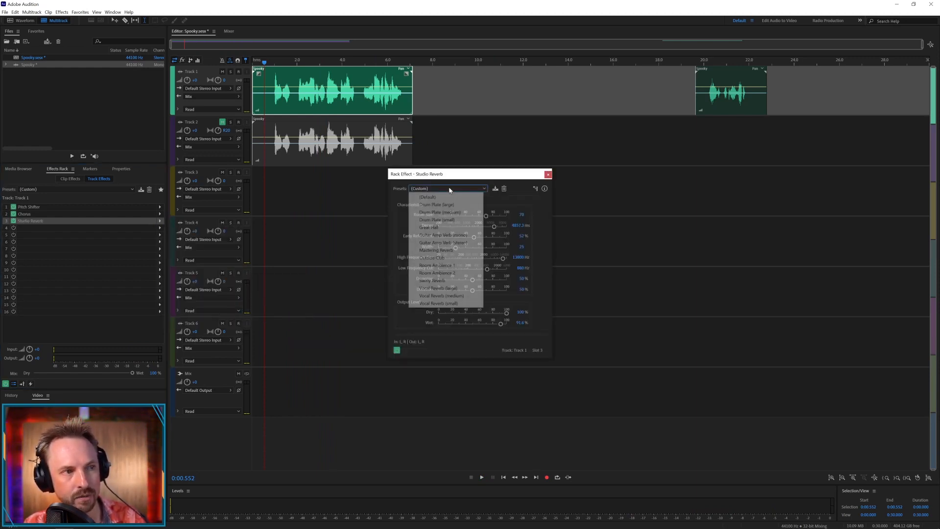
click(456, 303)
mouse_move(494, 313)
mouse_down()
mouse_move(460, 323)
mouse_move(483, 324)
mouse_up()
key(space)
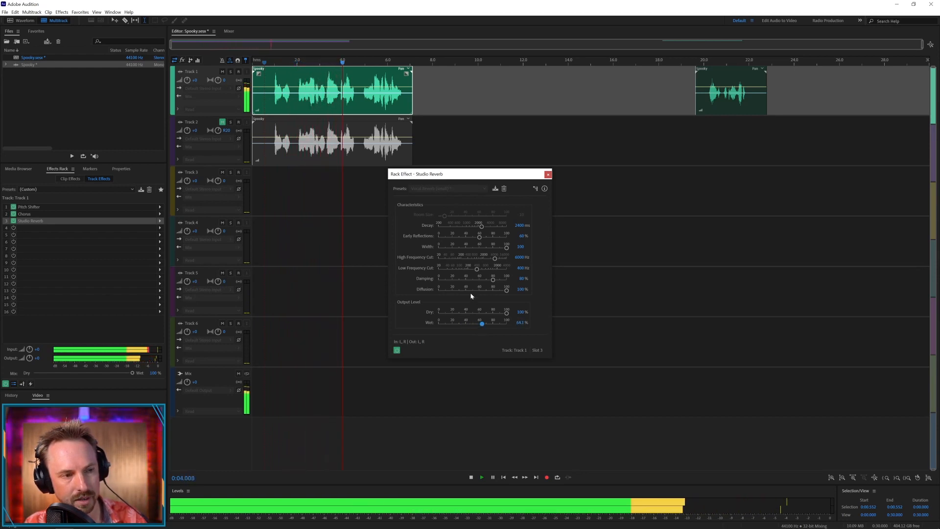
key(space)
Step: Raise the Studio Reverb decay to about 6970 ms, preview the voice, and close the effect window
drag(483, 226, 501, 228)
key(space)
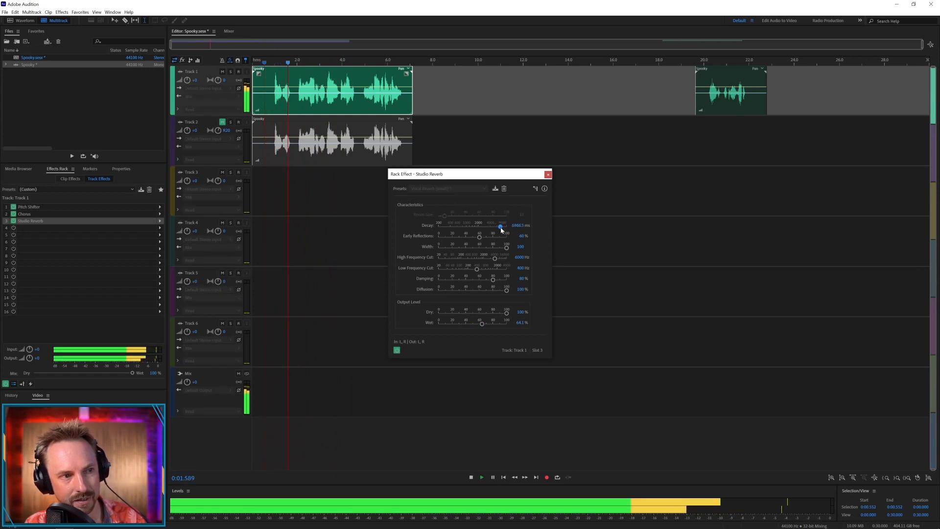
key(space)
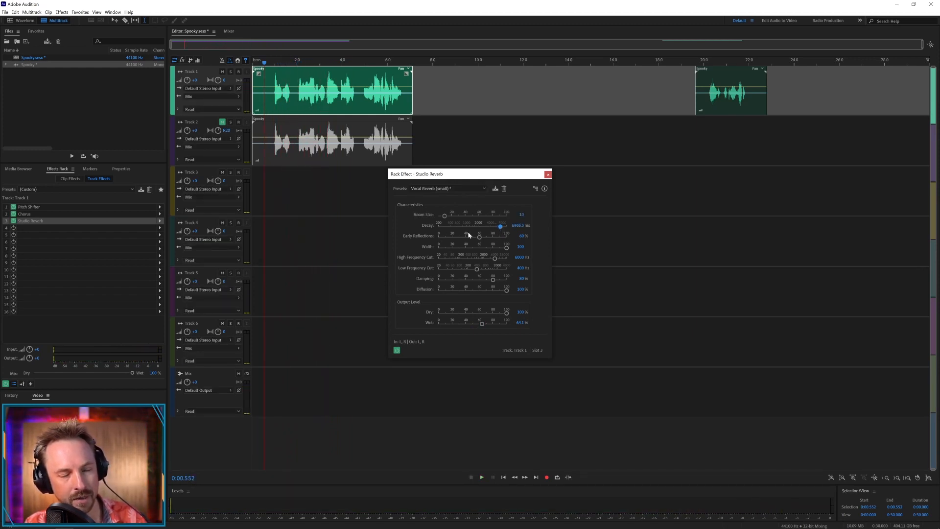
click(547, 175)
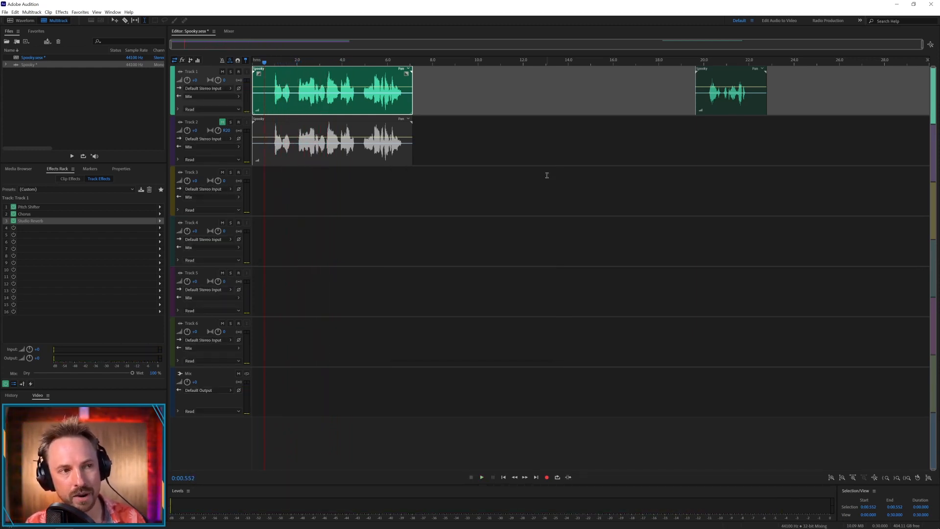
Step: Delete the opening clips on Tracks 1 and 2, and move the remaining Track 1 clip to start at about 6.3 s
drag(438, 141, 239, 96)
key(Delete)
drag(725, 74, 709, 74)
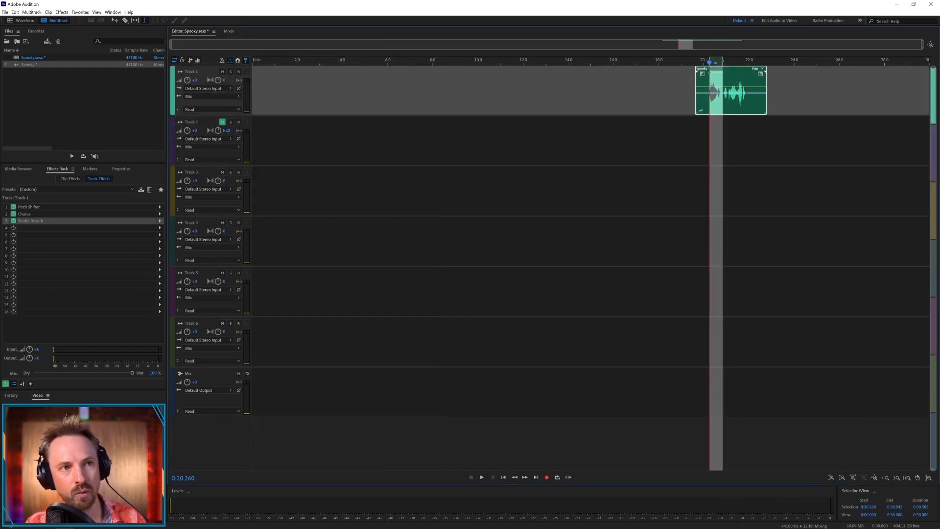
drag(703, 111, 402, 110)
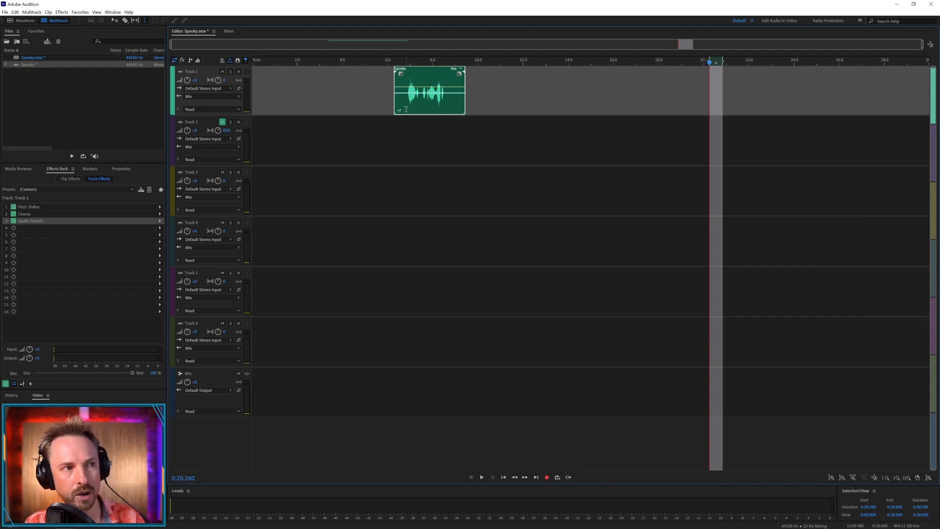
Step: Play the moved Track 1 clip from about 6.8 s to hear it with the effects
click(406, 108)
key(space)
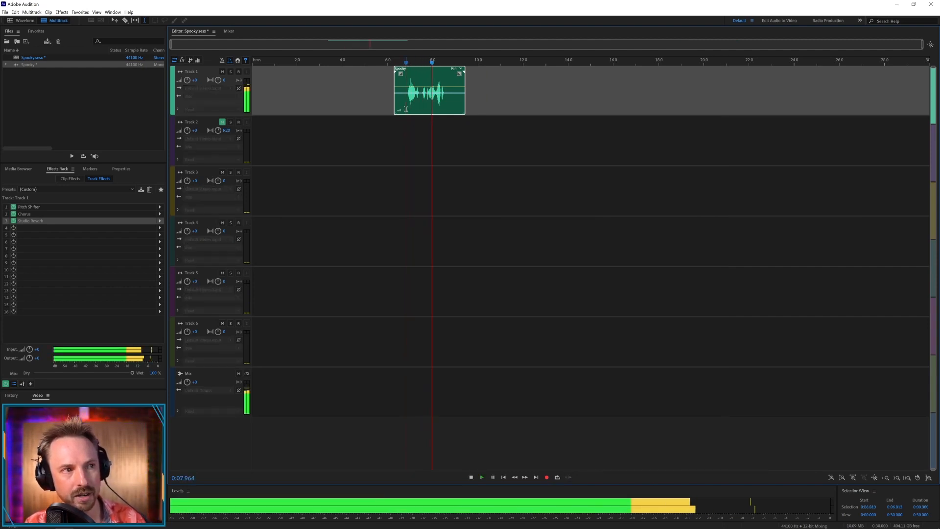
key(space)
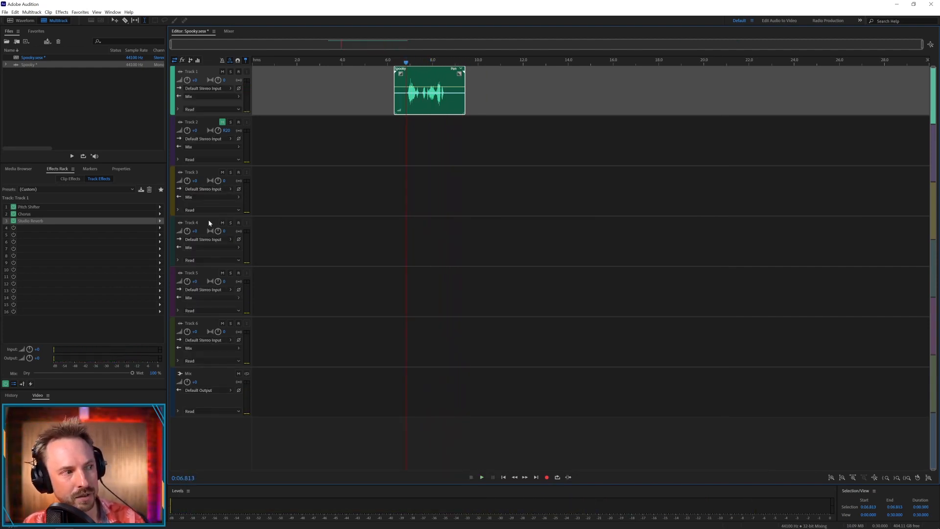
Step: Lower the Wet level of Track 1's Studio Reverb to about 30%, preview it, and close the effect window
double_click(44, 219)
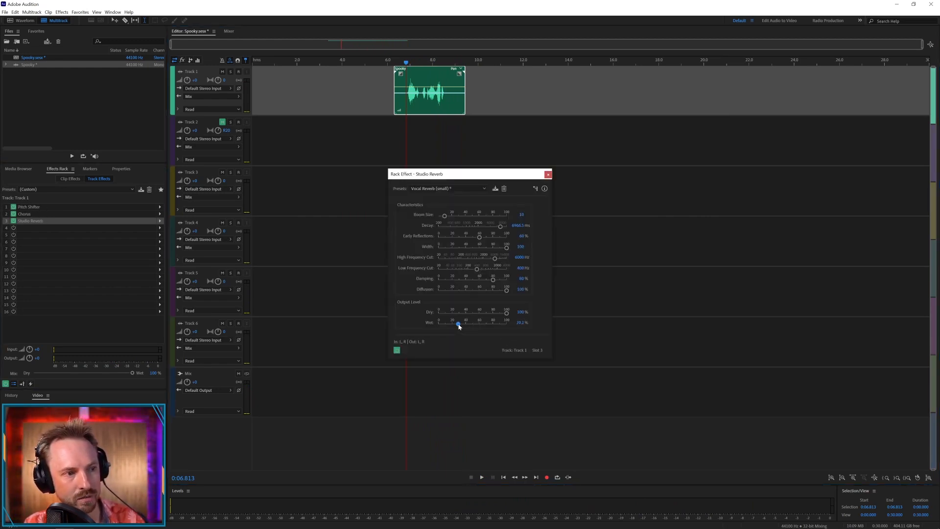
drag(459, 326, 460, 326)
key(space)
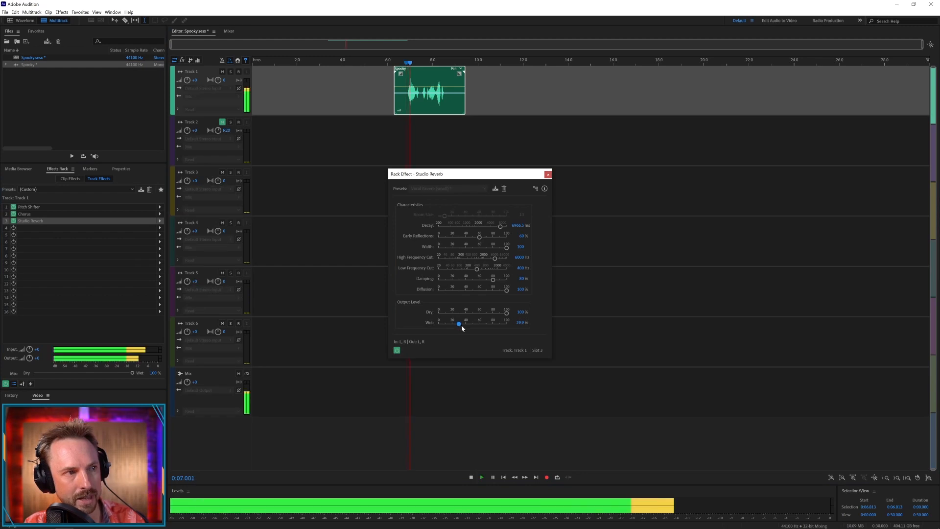
key(space)
click(548, 175)
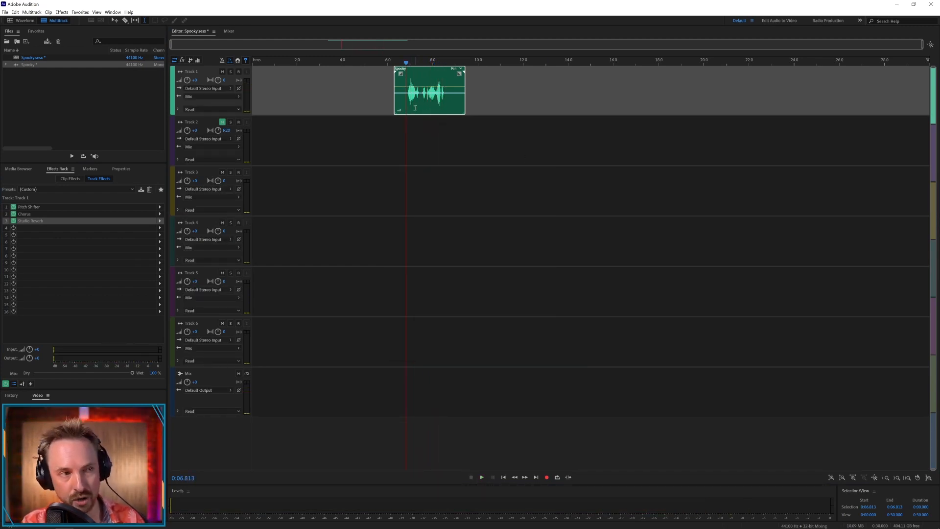
Step: Copy the Track 1 clip's audio from the waveform view into a new mono 44100 Hz audio file
double_click(415, 108)
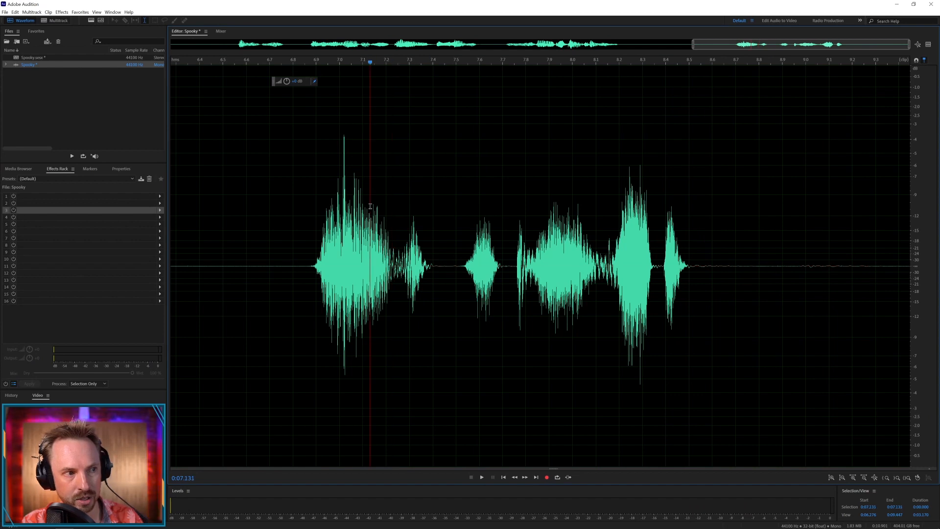
double_click(371, 208)
key(ctrl+shift+n)
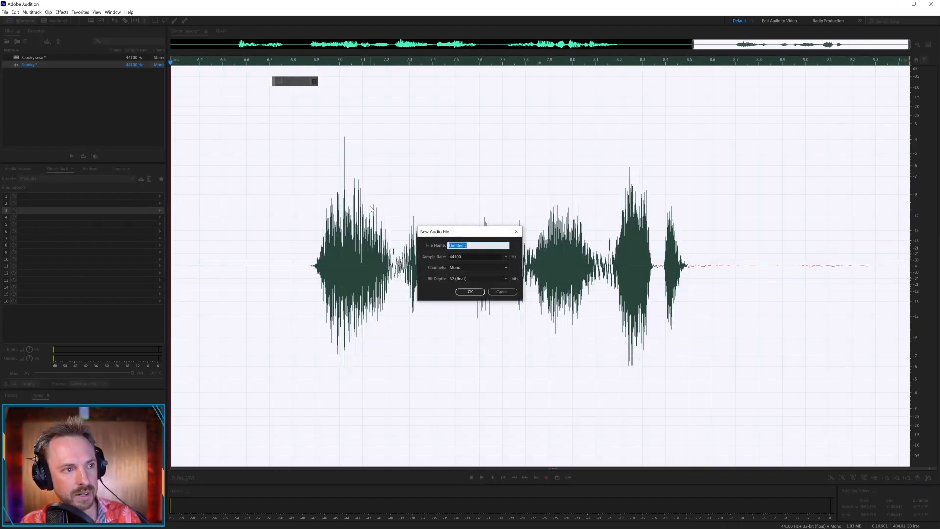
key(Return)
key(ctrl+v)
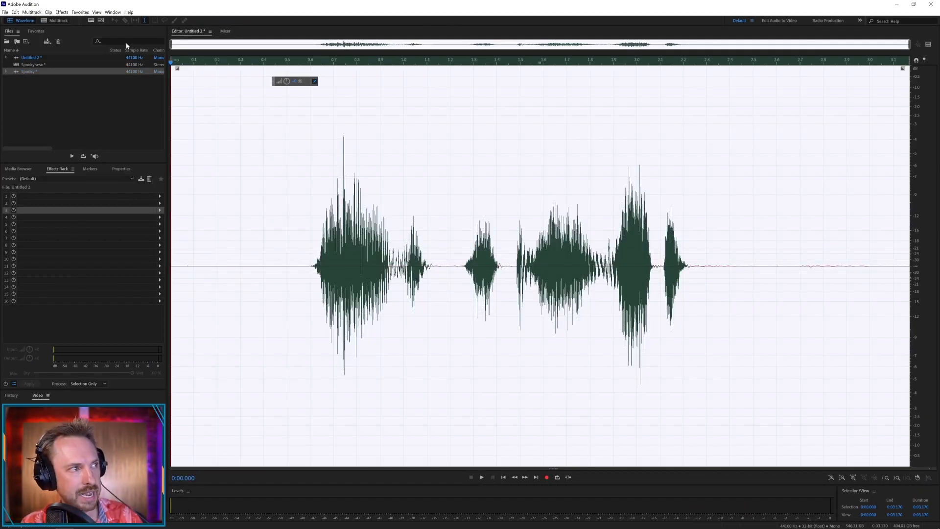
Step: Reverse the pasted voice audio and insert 10 seconds of silence after the speech, at about 2.87 s
click(62, 12)
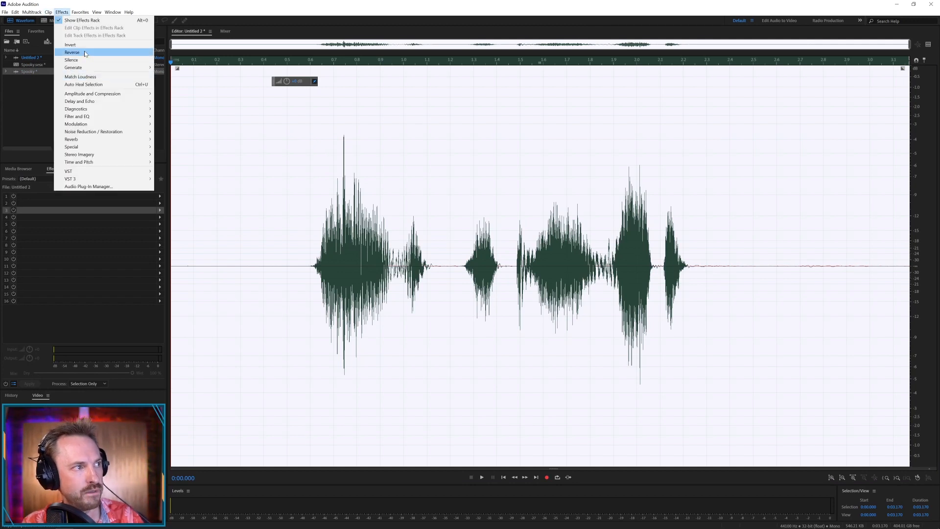
click(68, 53)
click(840, 240)
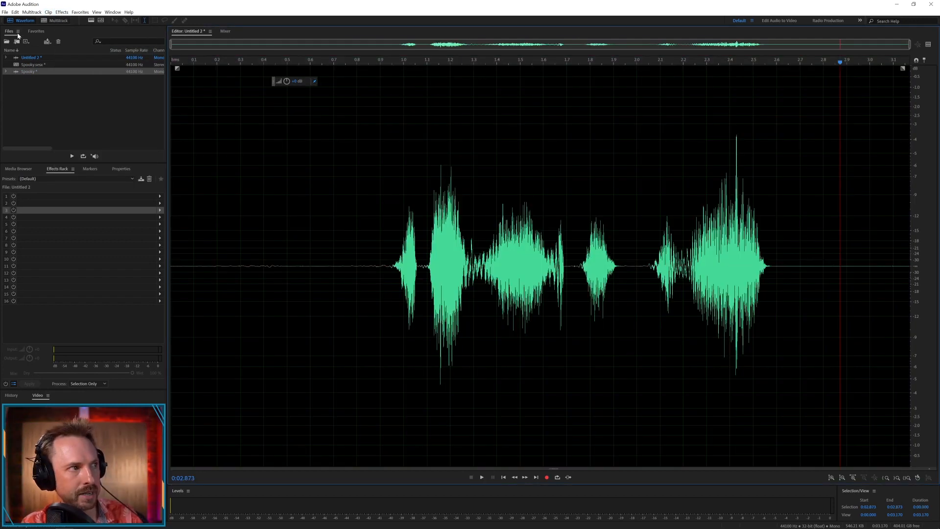
click(15, 12)
mouse_move(80, 160)
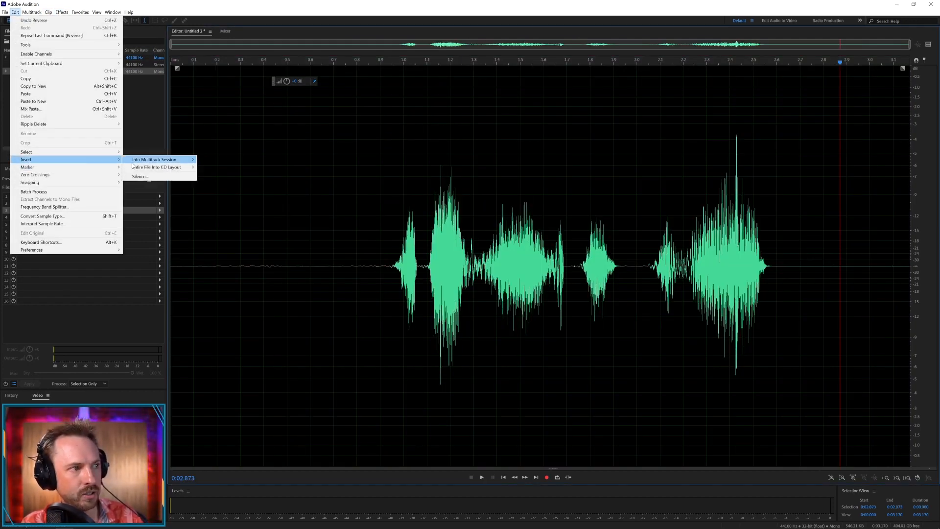
click(141, 177)
key(Return)
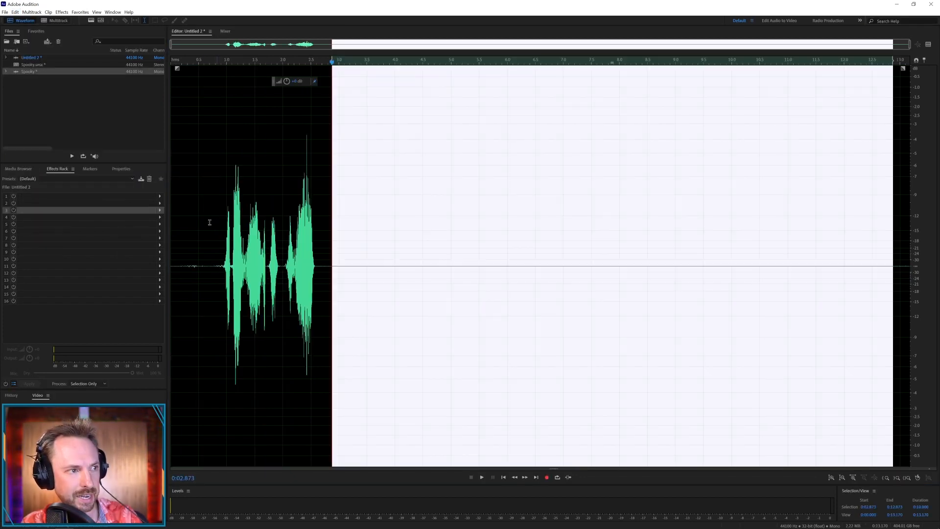
Step: Preview and apply a fully wet Studio Reverb with a 10000 ms decay to the entire reversed recording, including the added silence
key(ctrl+a)
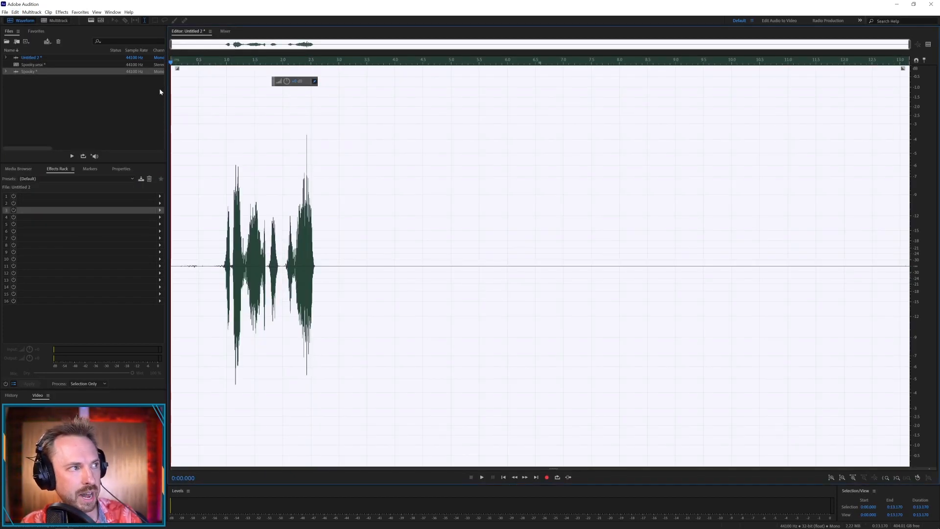
click(62, 13)
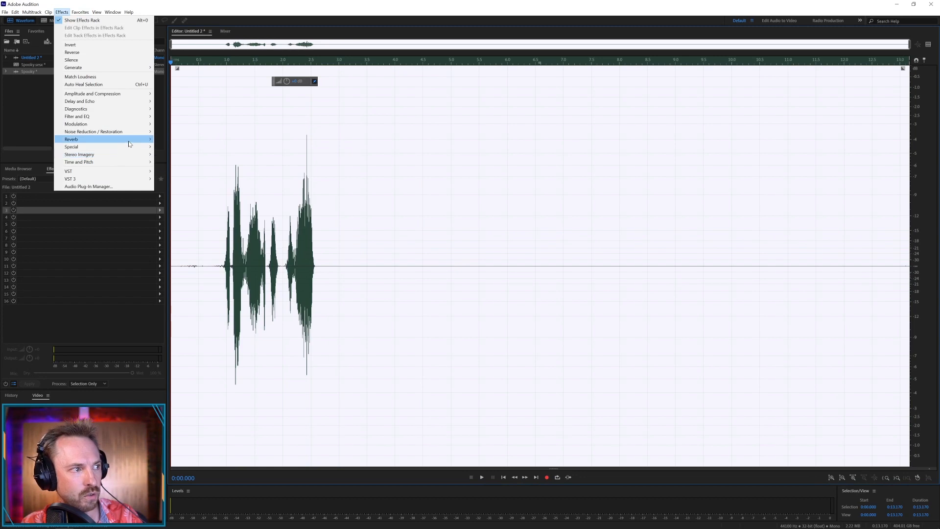
mouse_move(130, 143)
click(186, 163)
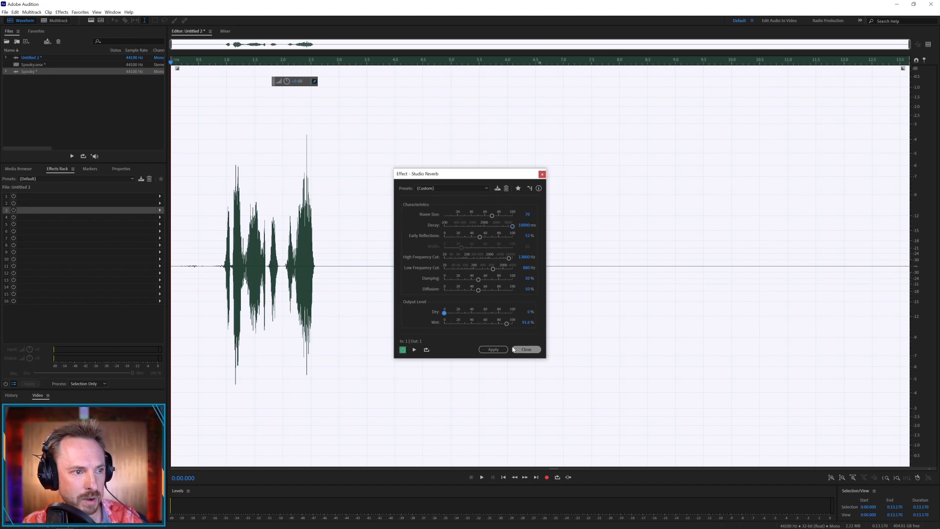
key(space)
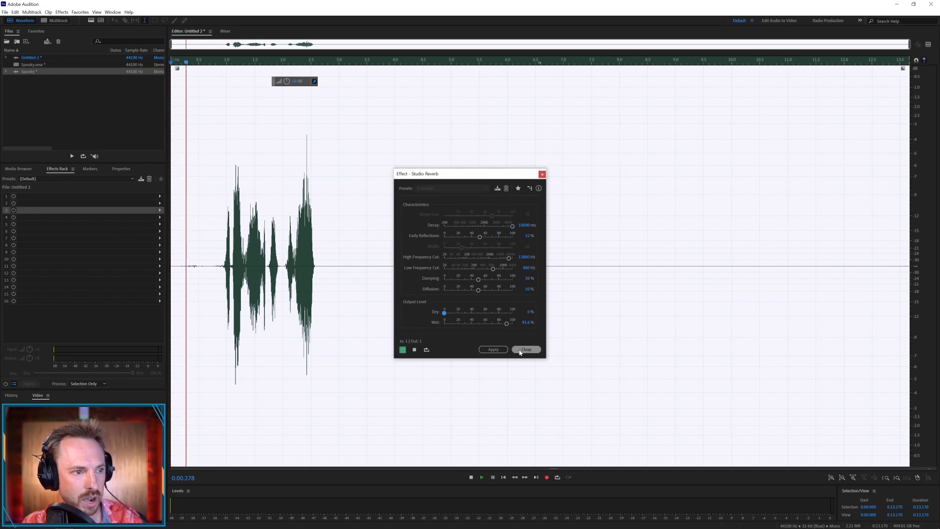
click(494, 350)
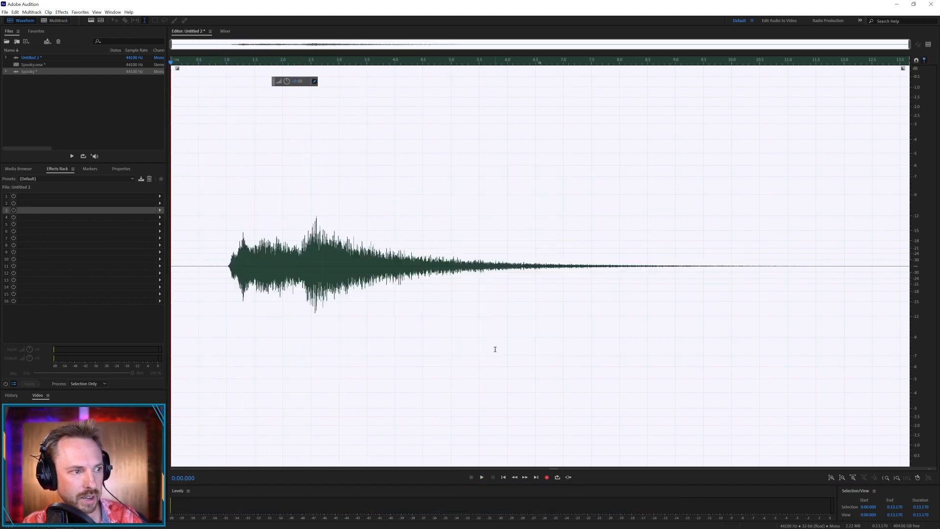
Step: Reverse the whole reverberated recording so the reverb tail leads into the speech
click(325, 293)
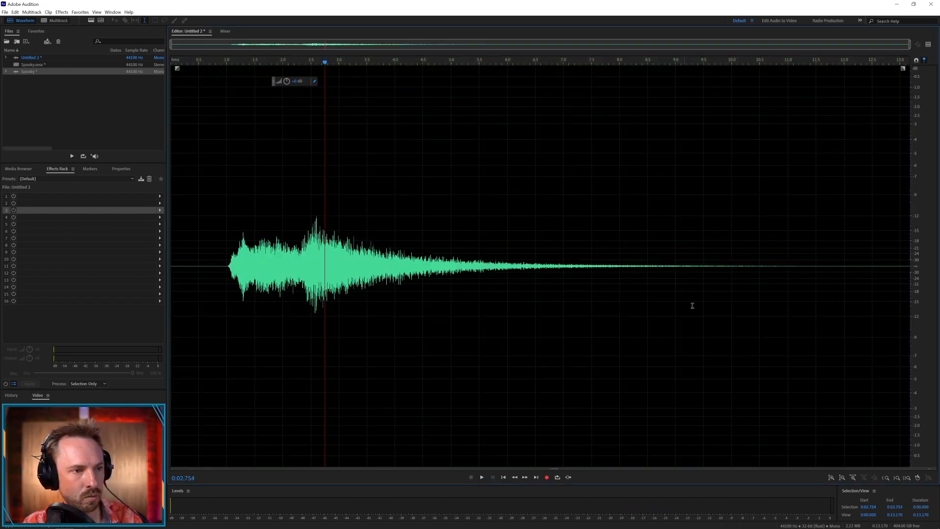
click(62, 12)
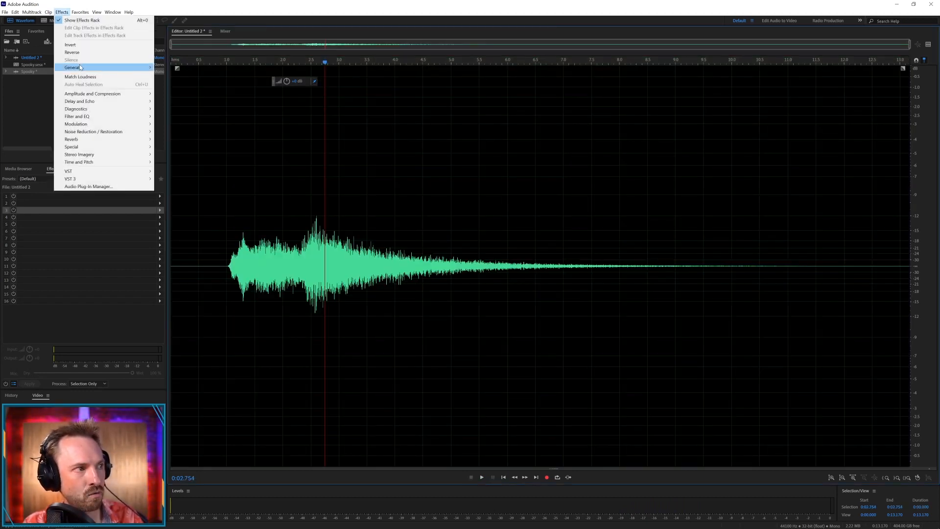
click(89, 56)
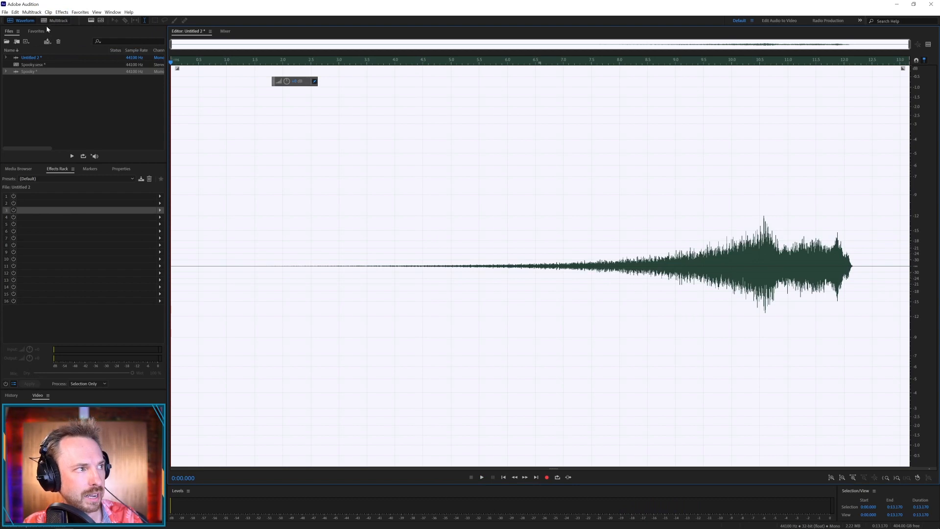
Step: Place the reversed reverb file on Track 2 at the session start and move the Track 1 voice clip to about 9.9 s, aligning their speech
click(47, 42)
drag(30, 57, 252, 119)
drag(434, 71, 516, 87)
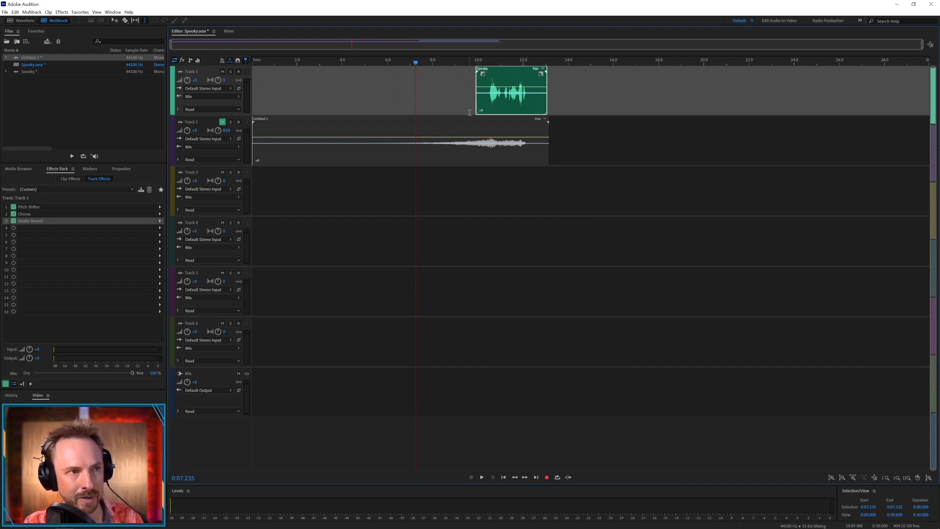
scroll(497, 66, up, 3)
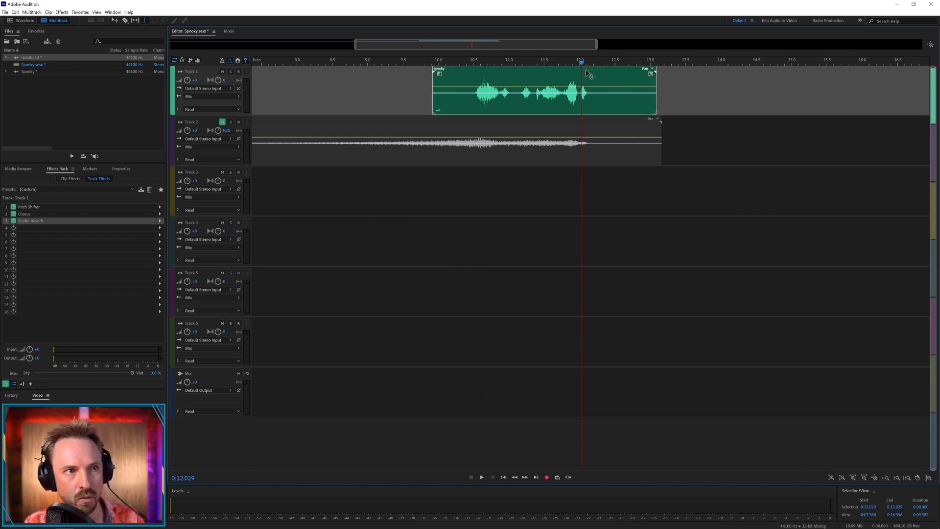
Step: Move the reversed reverb clip to Track 3, leaving Track 2 unmuted, and play the mix from about 9.1 s
click(376, 104)
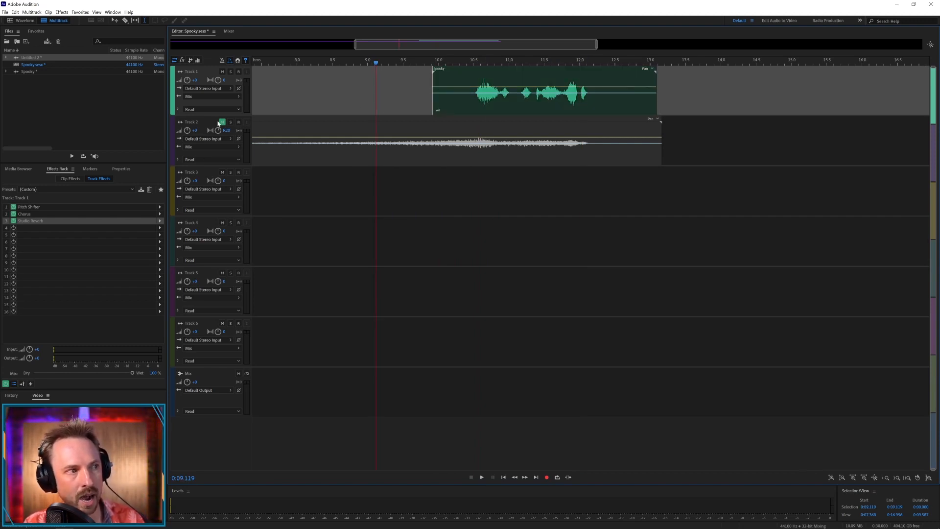
click(243, 130)
drag(286, 121, 283, 176)
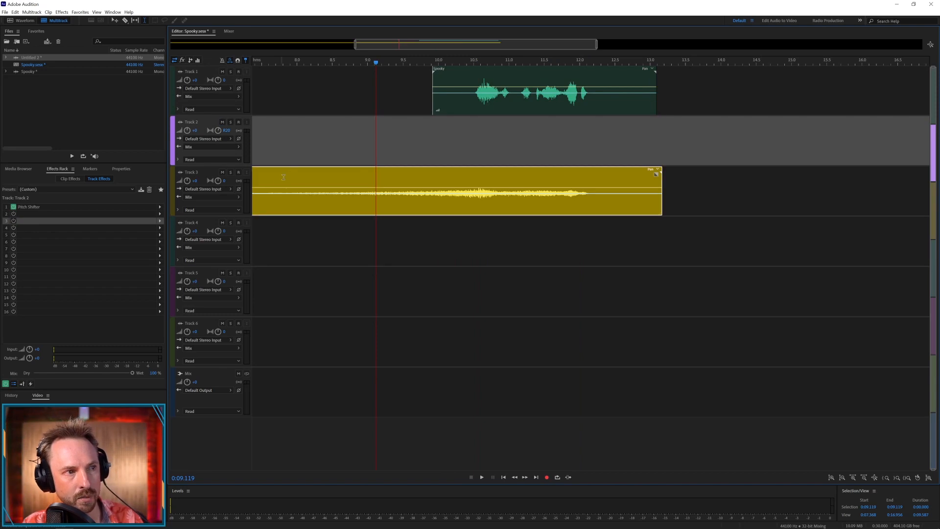
key(space)
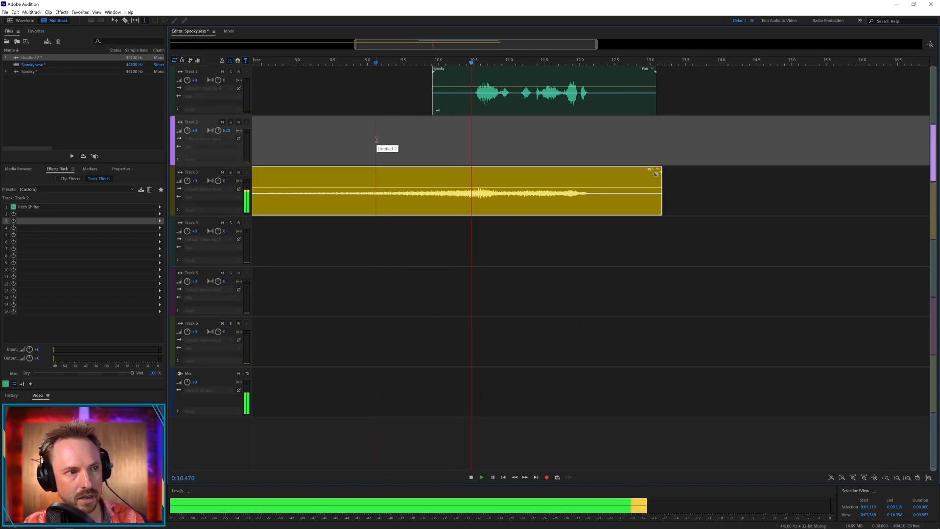
key(space)
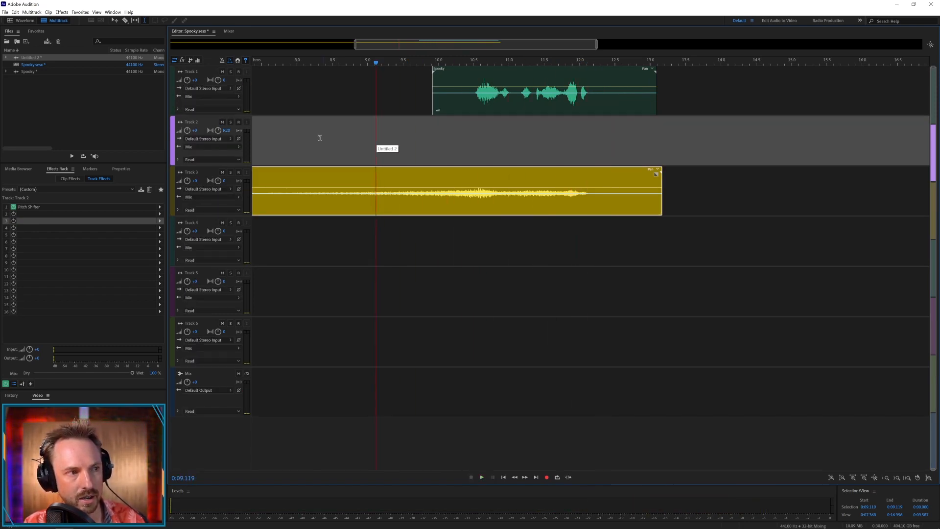
Step: Trim the start of the reversed reverb clip to about 8.2 s and fade it in until about 9.7 s
click(309, 156)
drag(309, 181, 420, 193)
key(Delete)
click(304, 146)
click(265, 189)
key(Delete)
Step: Raise Track 3's volume to about +2.8 dB and lower its clip's volume envelope between about 10.5 s and 10.6 s
click(322, 178)
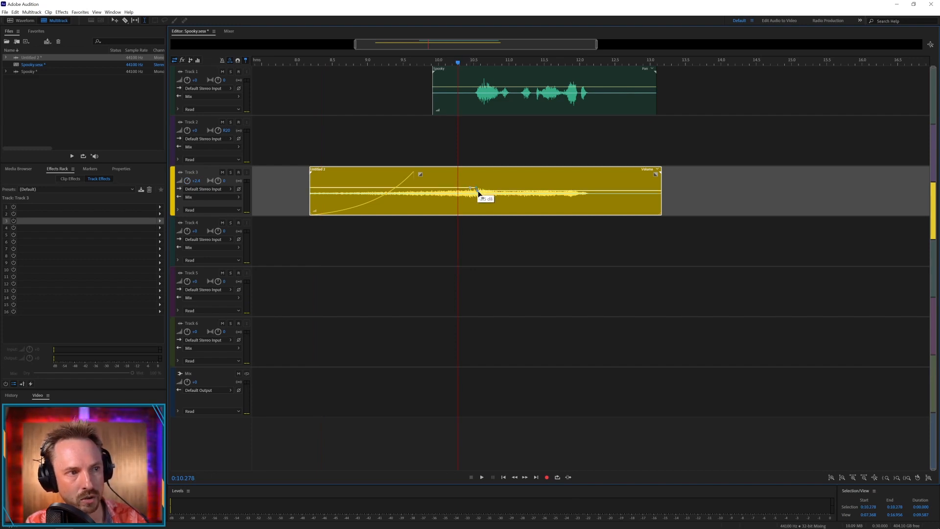
drag(482, 198, 483, 201)
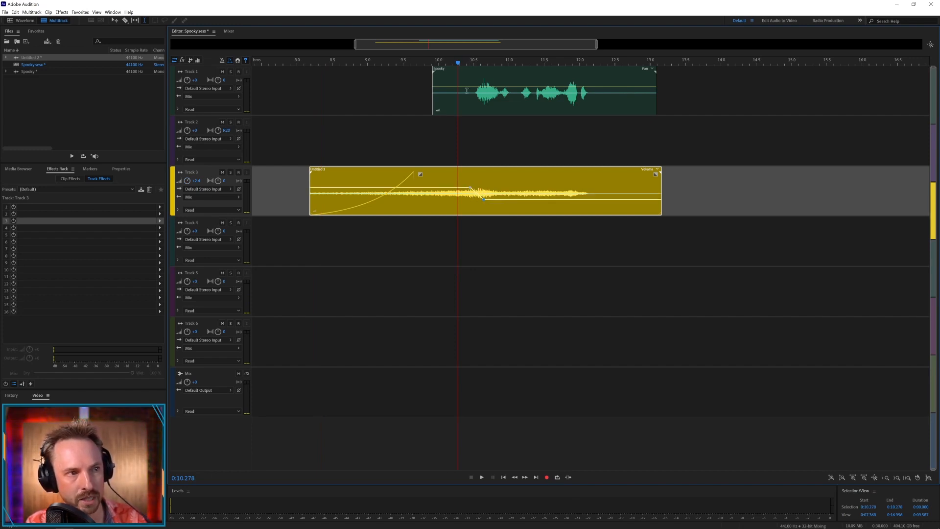
Step: Play the voice together with the faded reversed reverb from about 8.2 s
click(312, 124)
key(space)
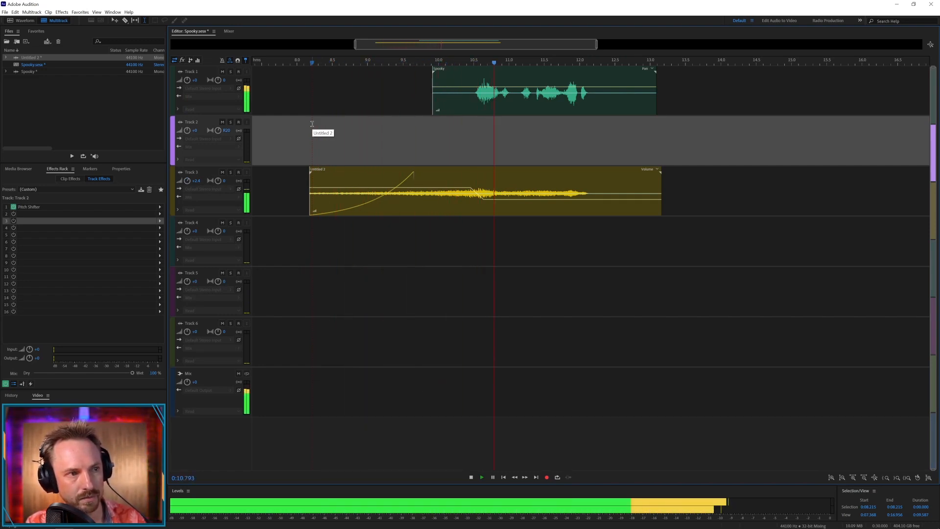
key(space)
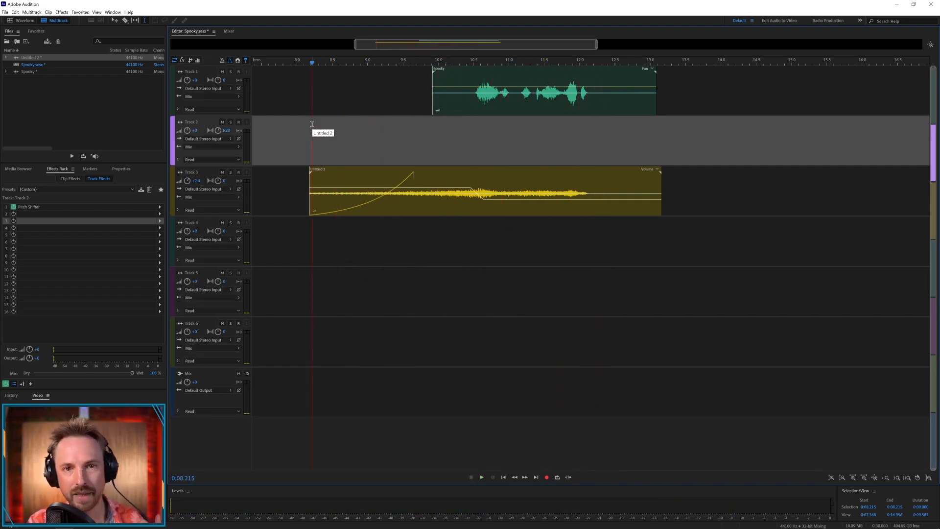